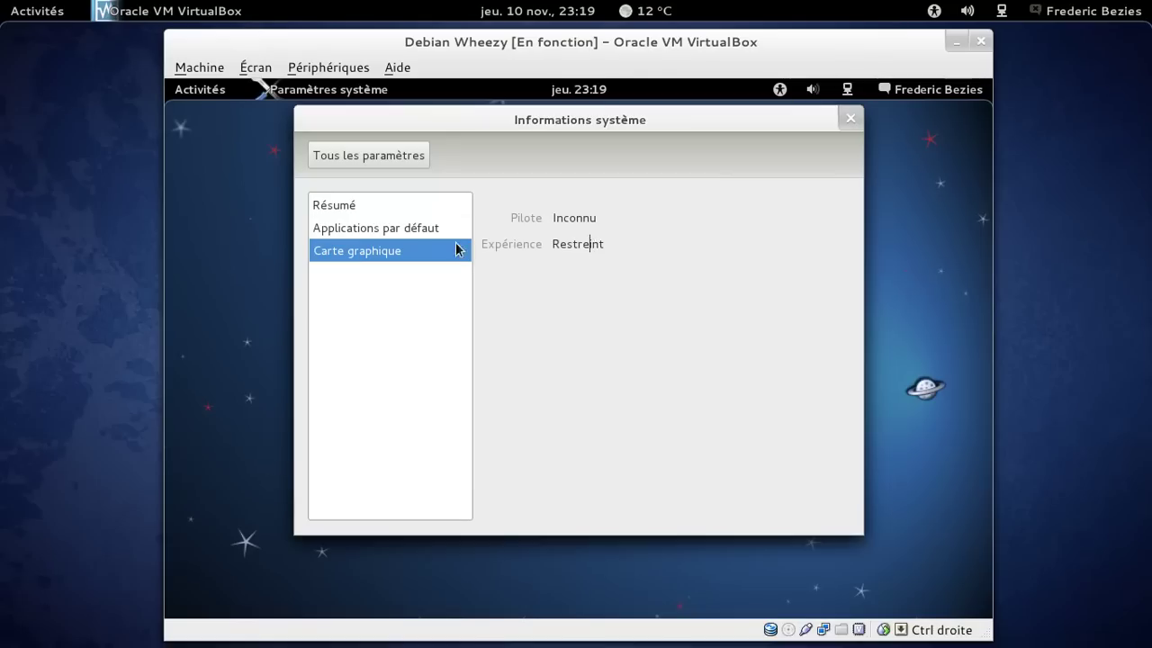
Step: View the Date et heure settings from the full list of system settings, and close the settings window
{"action": "left_click", "coordinate": [387, 158]}
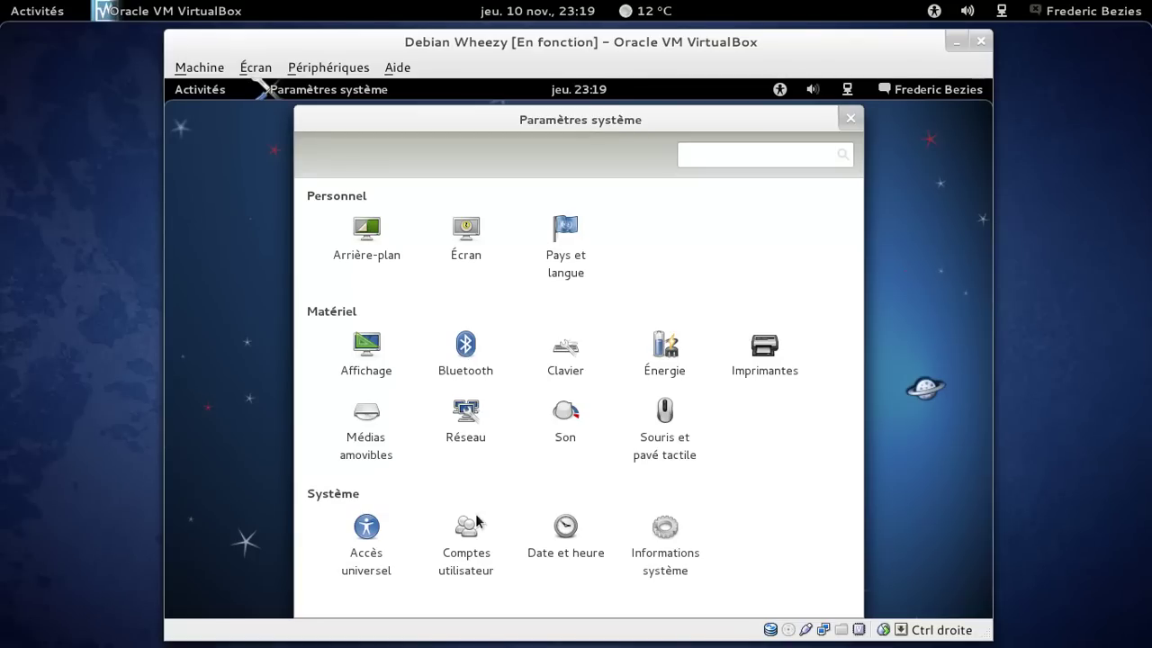
{"action": "left_click", "coordinate": [567, 539]}
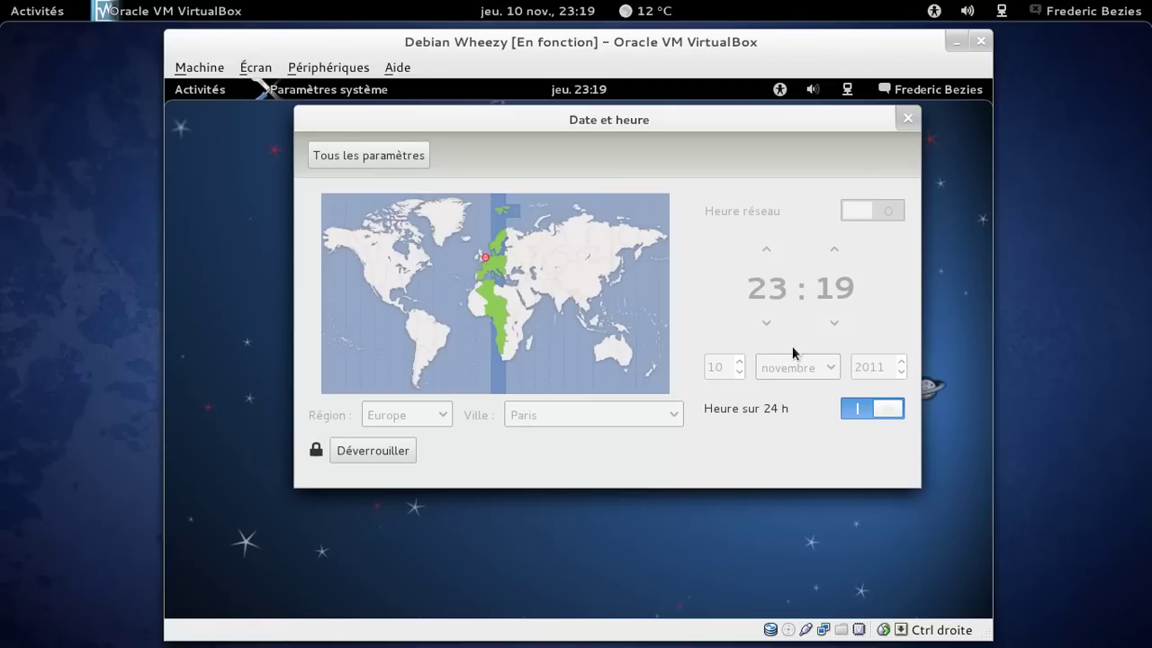
{"action": "left_click", "coordinate": [907, 119]}
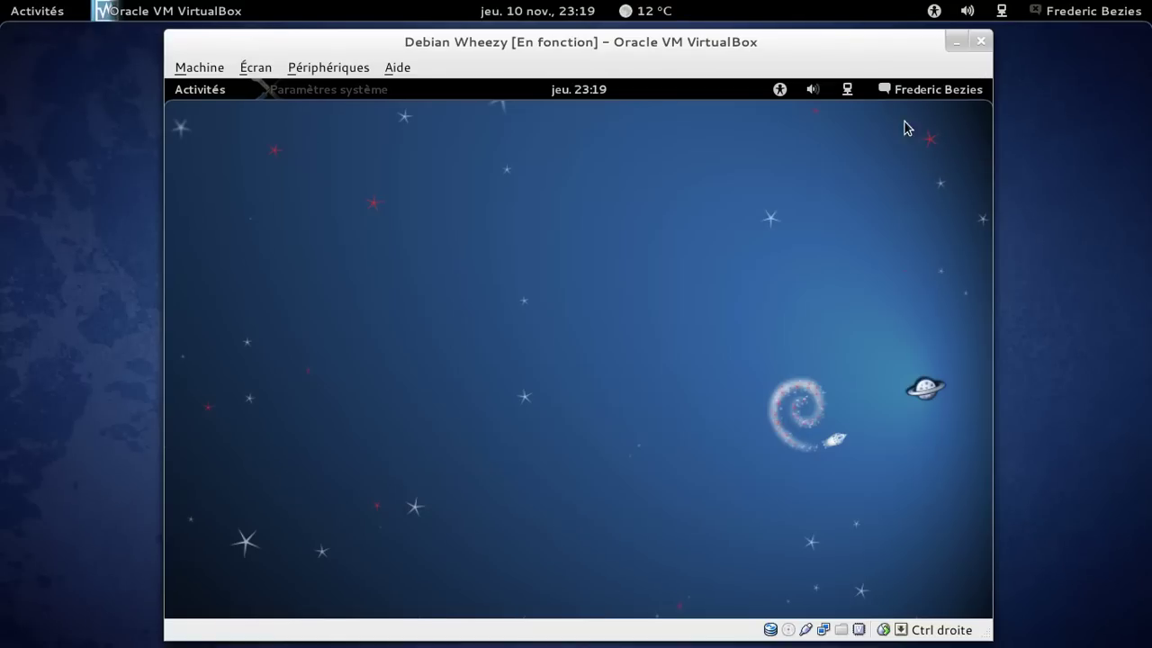
Step: Find Iceweasel among the installed applications and add it as the first entry of the favorites
{"action": "left_click", "coordinate": [193, 90]}
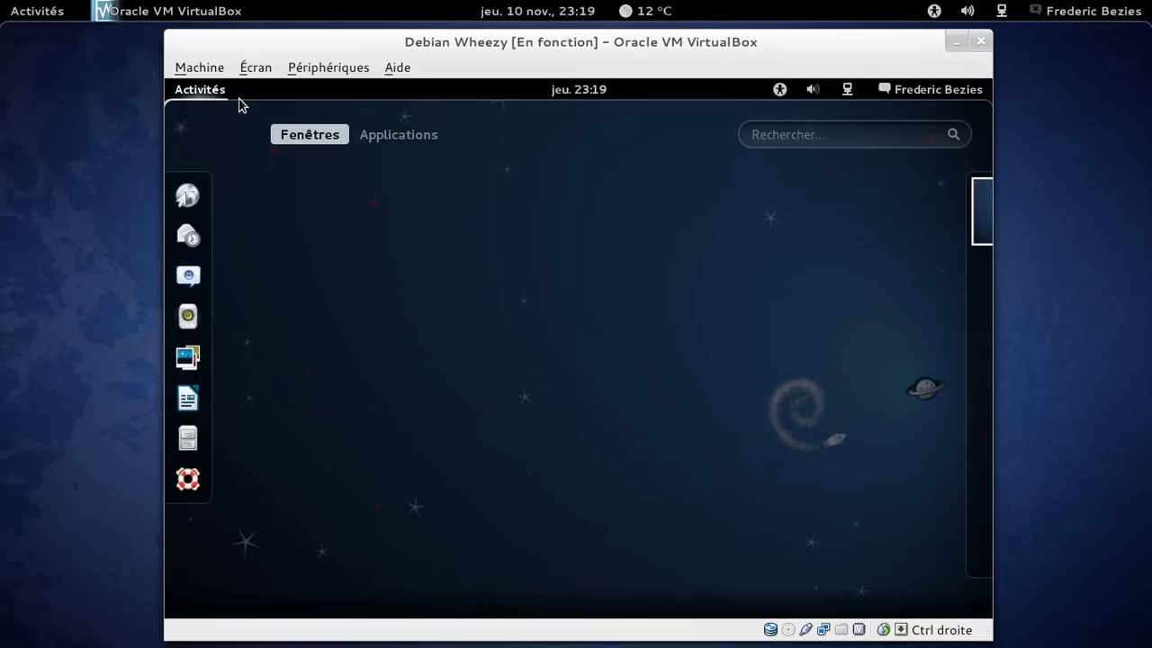
{"action": "left_click", "coordinate": [402, 143]}
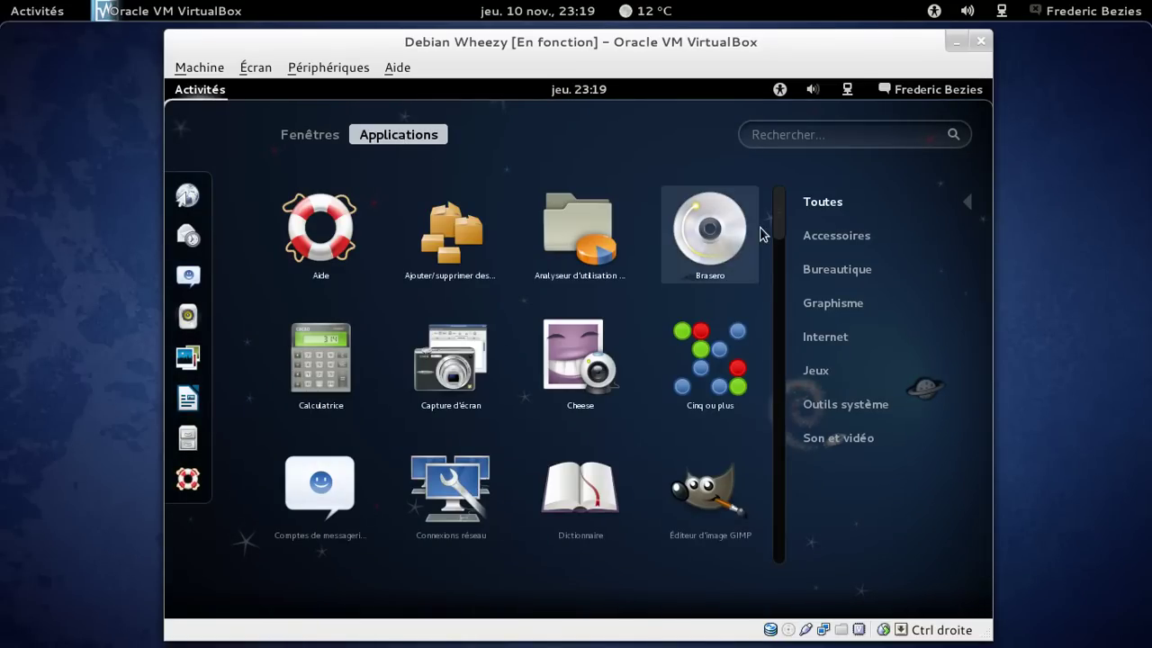
{"action": "left_click_drag", "start_coordinate": [781, 221], "coordinate": [782, 322]}
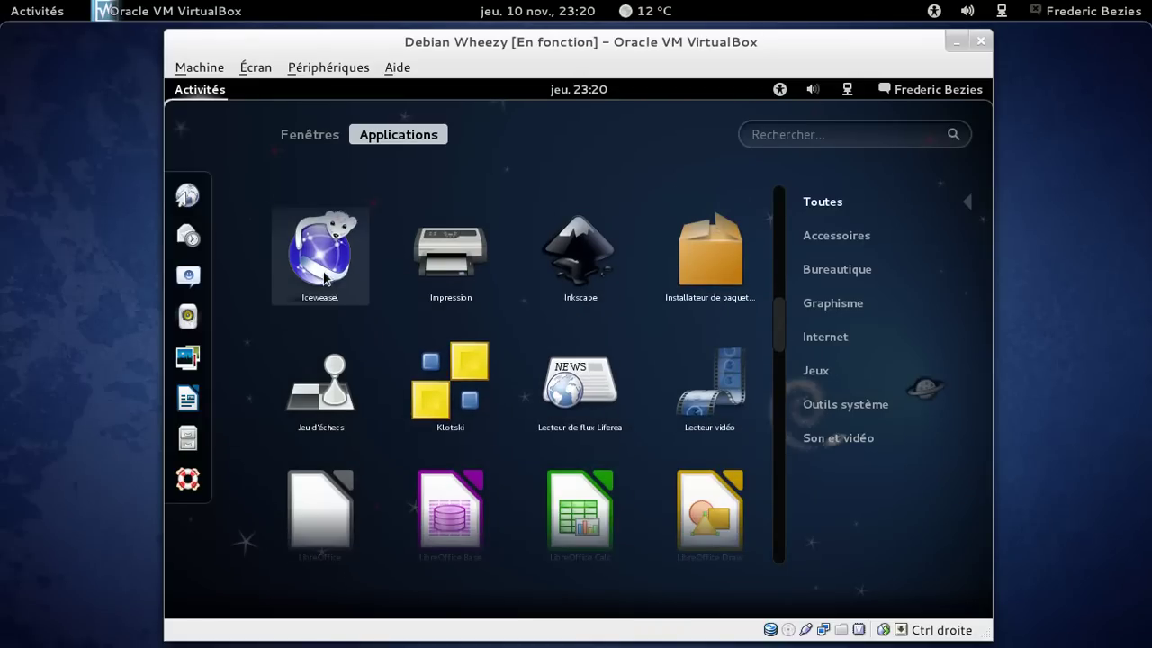
{"action": "left_click_drag", "start_coordinate": [306, 268], "coordinate": [187, 193]}
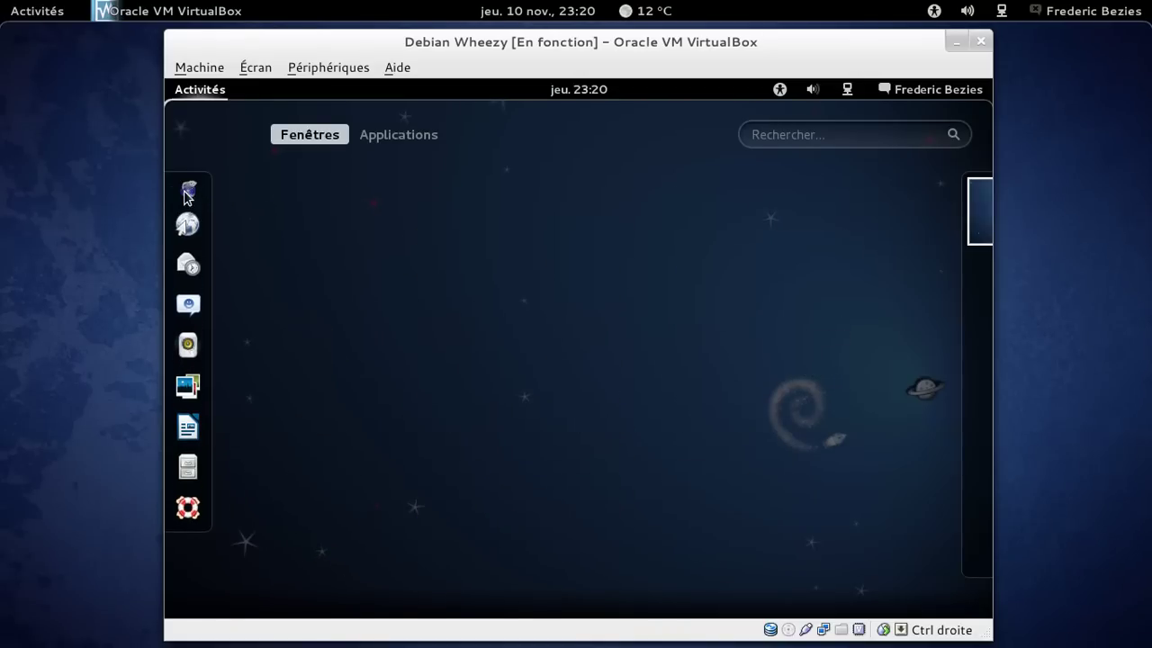
Step: Look through the full list of installed applications and the Outils système category
{"action": "left_click", "coordinate": [418, 146]}
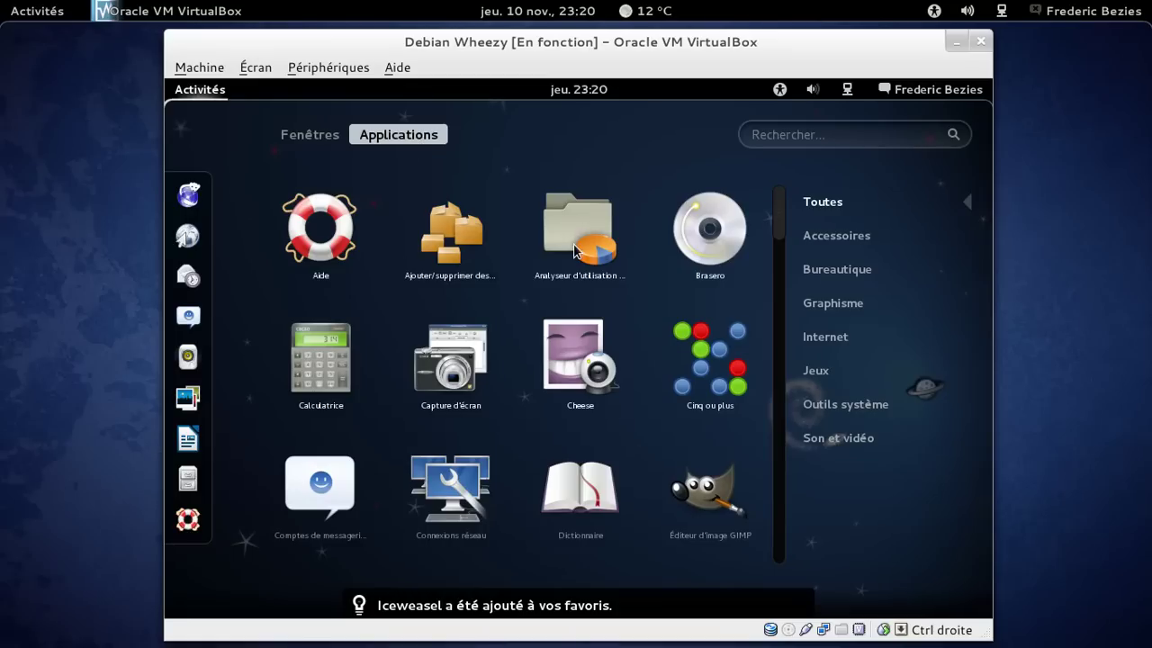
{"action": "left_click_drag", "start_coordinate": [779, 244], "coordinate": [783, 560]}
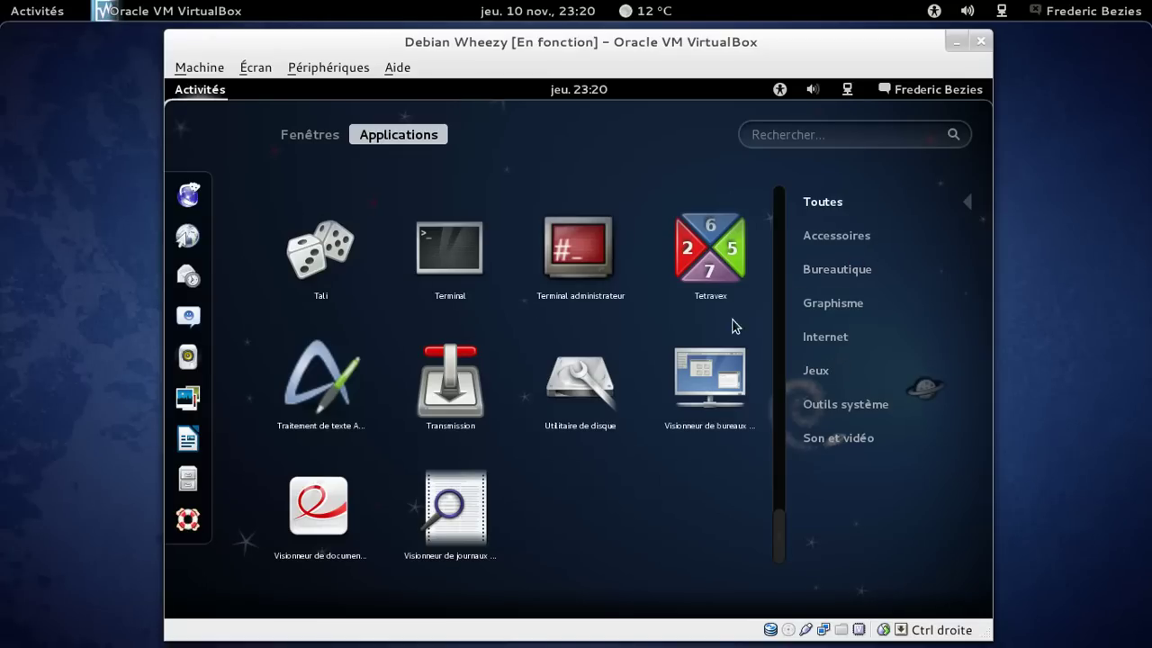
{"action": "left_click_drag", "start_coordinate": [783, 527], "coordinate": [780, 356]}
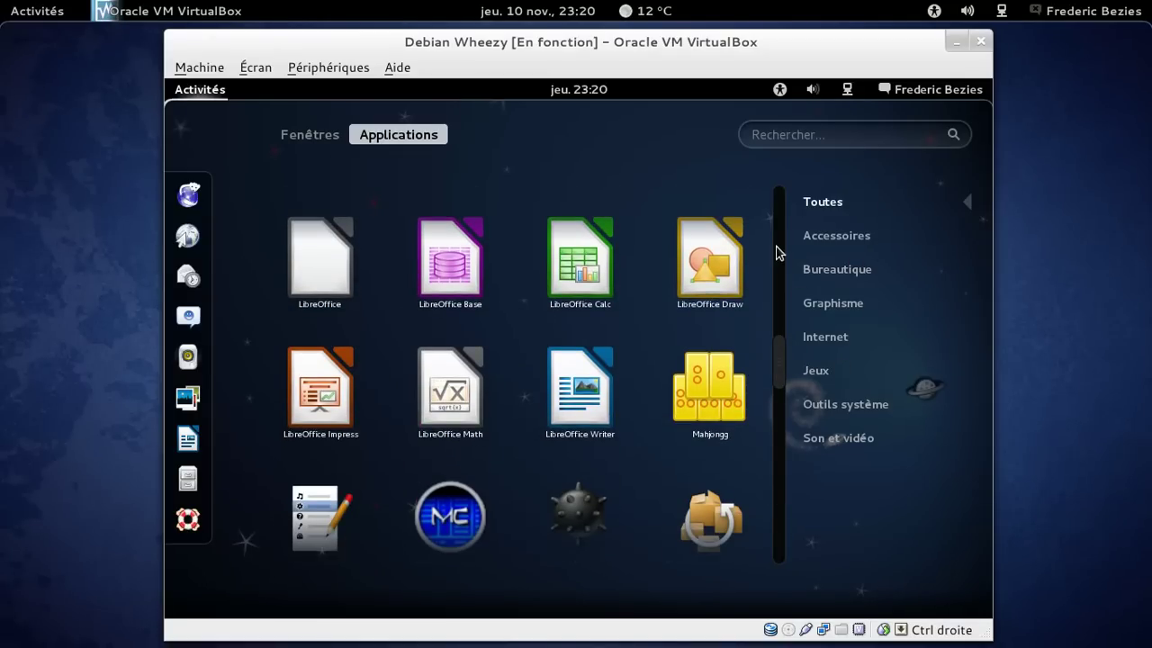
{"action": "left_click", "coordinate": [744, 146]}
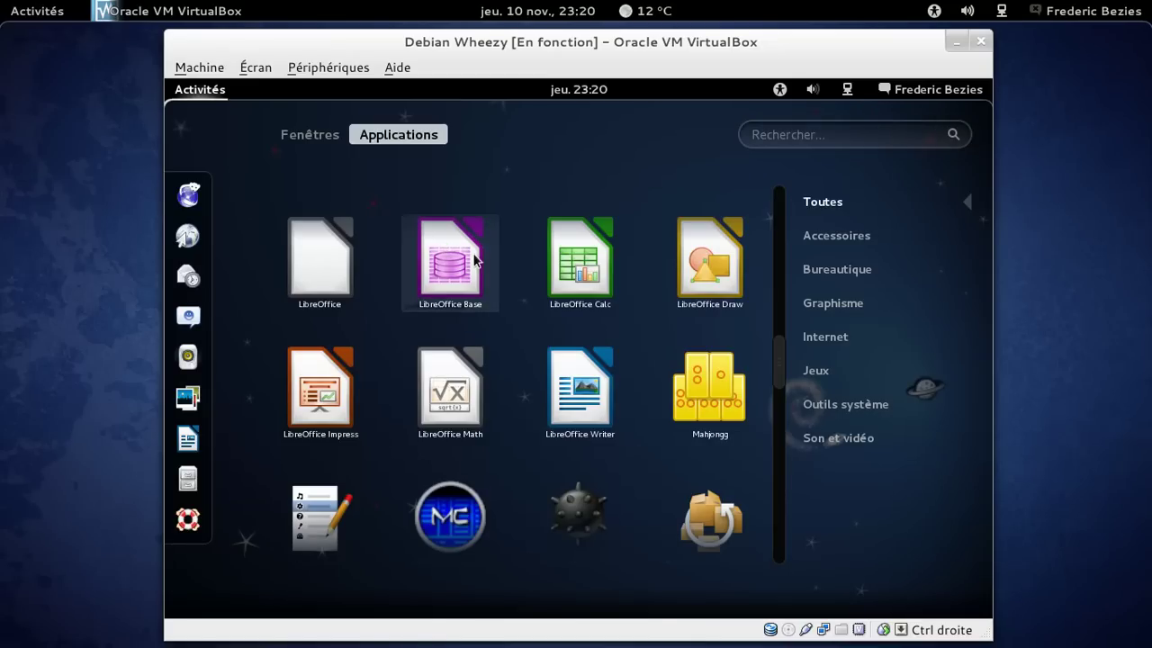
{"action": "left_click", "coordinate": [831, 410]}
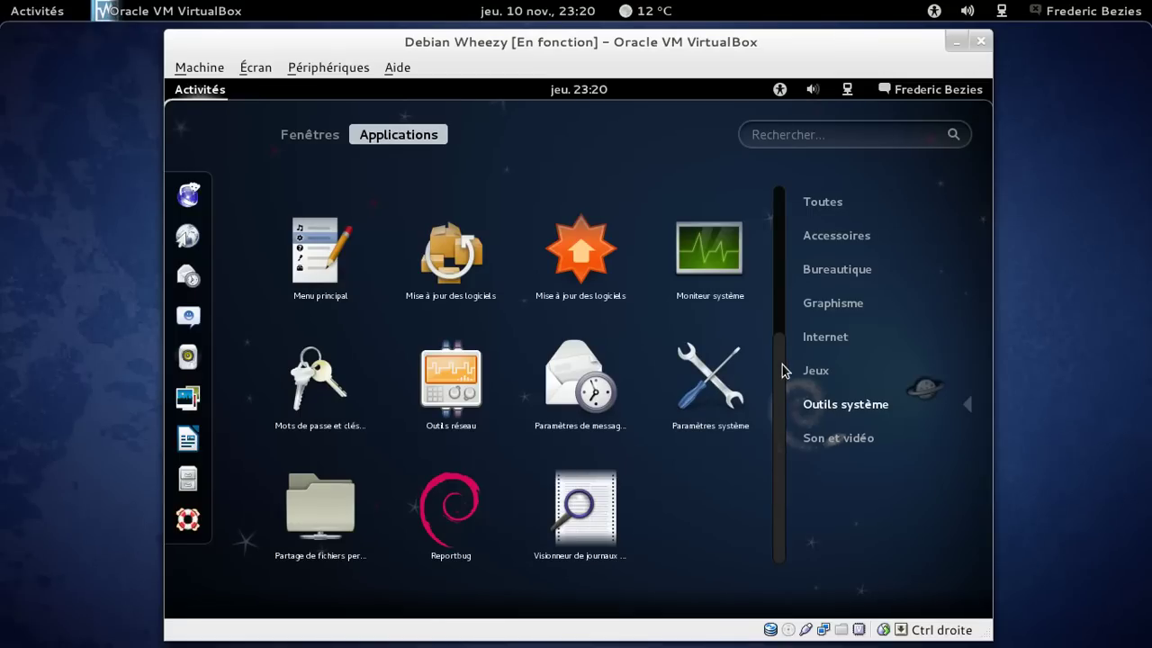
{"action": "left_click_drag", "start_coordinate": [781, 369], "coordinate": [785, 206]}
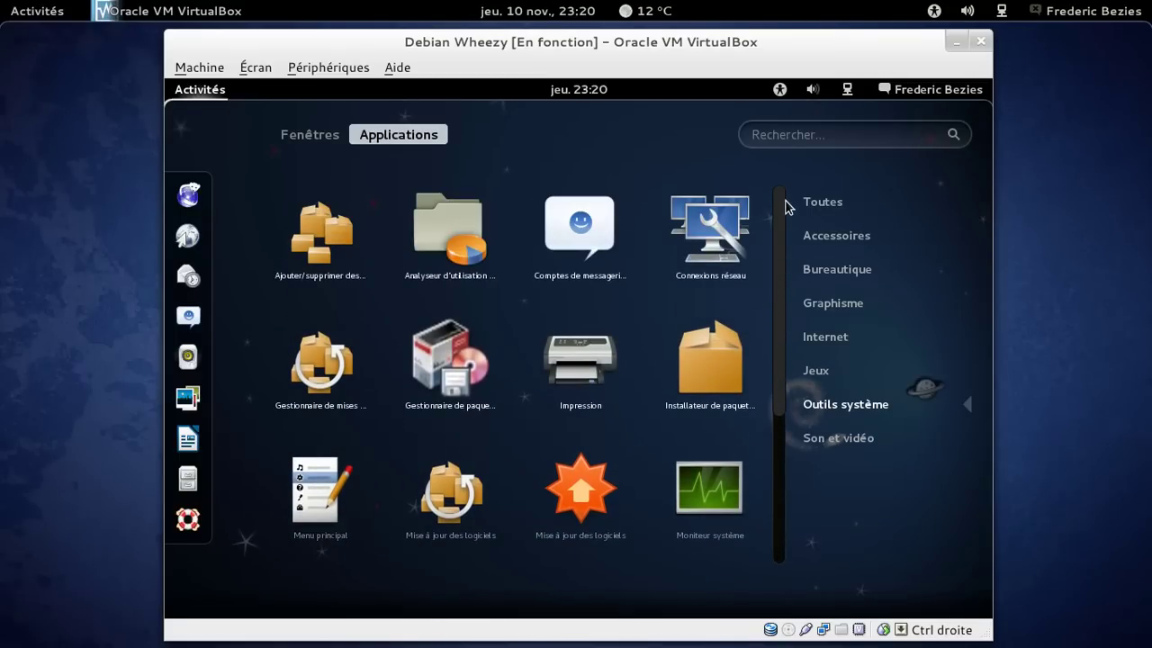
Step: Add Terminal from the Accessoires category to the favorites, just above the help entry
{"action": "left_click", "coordinate": [815, 236]}
{"action": "left_click_drag", "start_coordinate": [781, 234], "coordinate": [784, 378]}
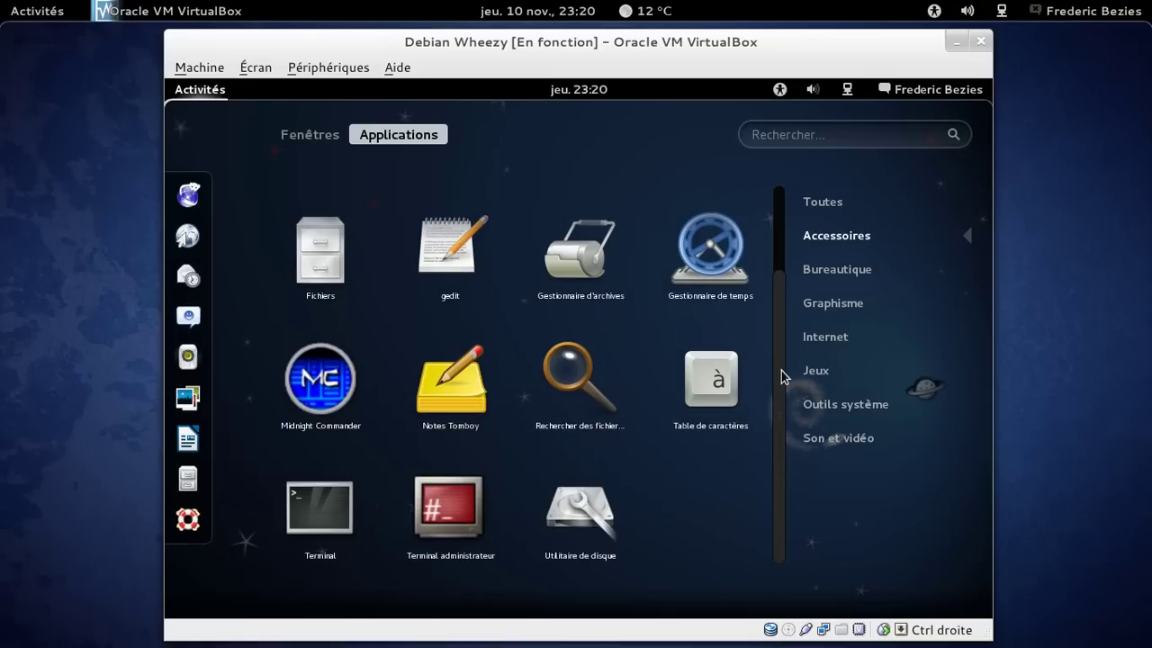
{"action": "left_click_drag", "start_coordinate": [343, 515], "coordinate": [189, 499]}
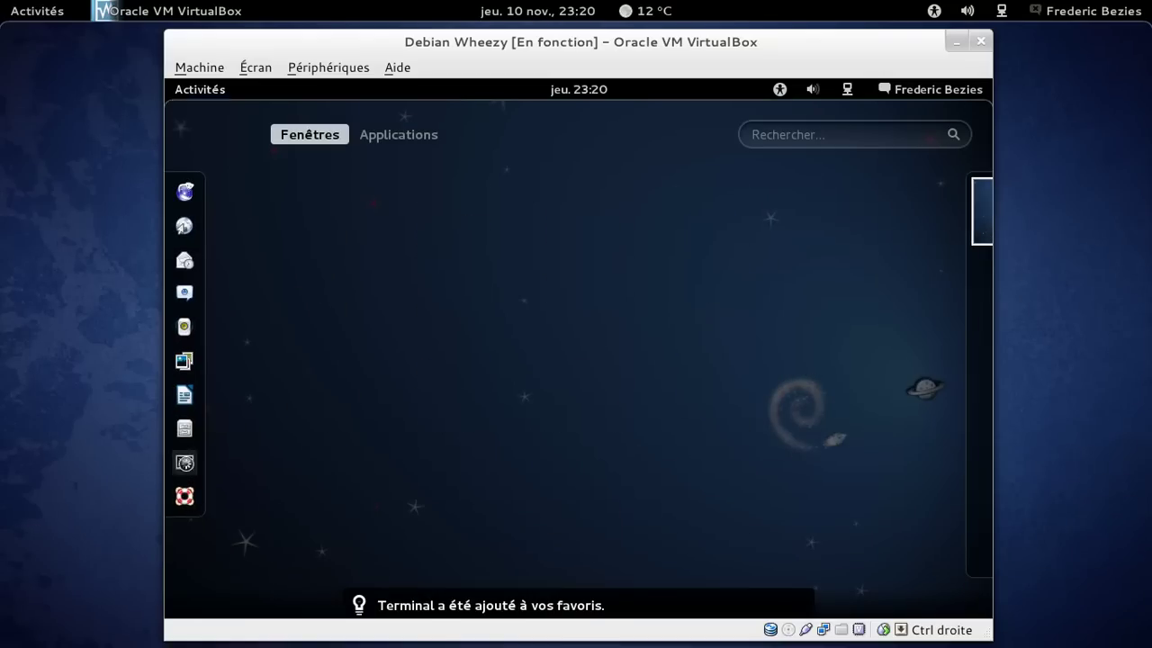
Step: Launch Terminal from the favorites and view its version information
{"action": "left_click", "coordinate": [185, 464]}
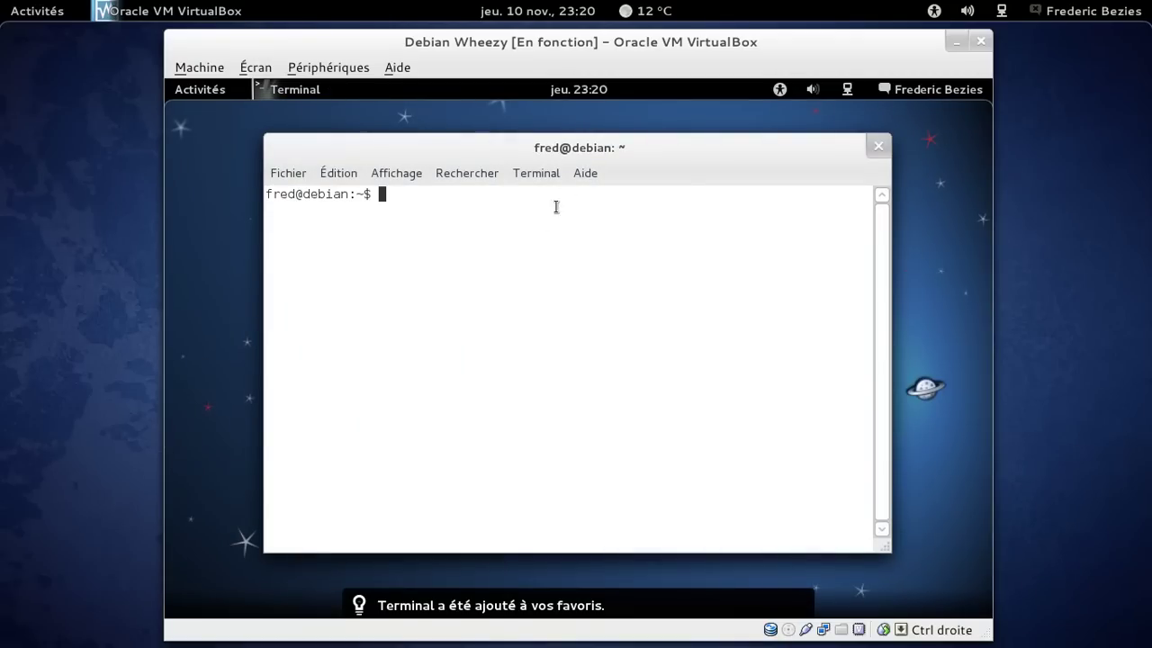
{"action": "left_click", "coordinate": [585, 172]}
{"action": "left_click", "coordinate": [587, 222]}
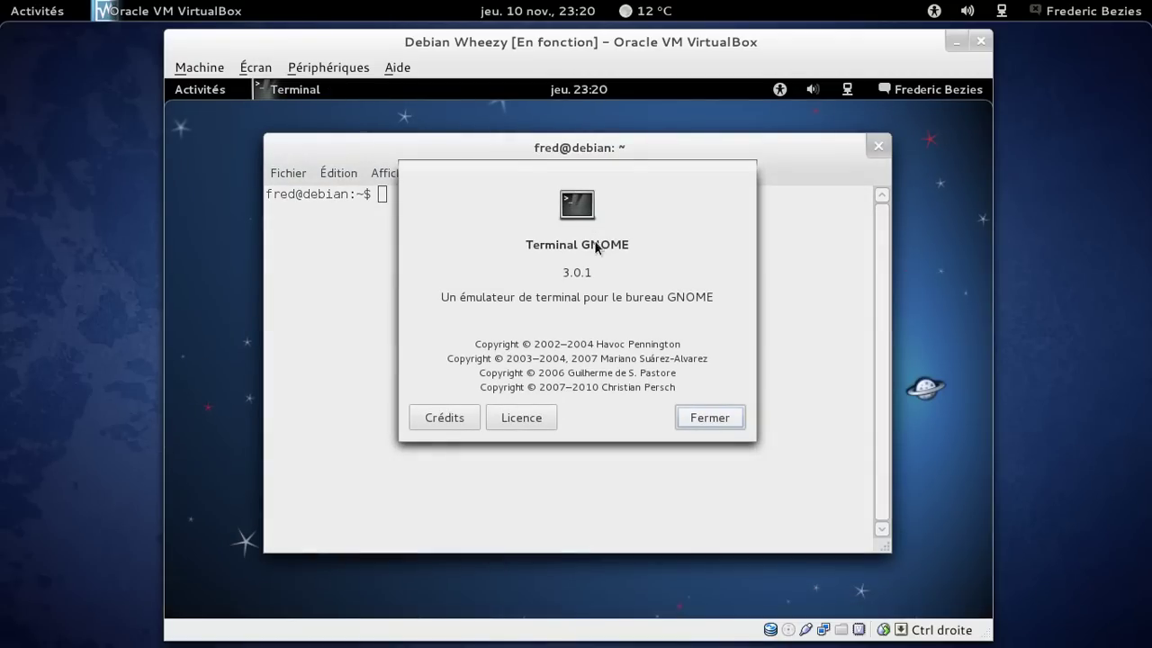
{"action": "left_click", "coordinate": [689, 382]}
Step: Display the kernel information with uname -a and switch to root with su, entering the root password
{"action": "type", "text": "uname -a"}
{"action": "key", "text": "Return"}
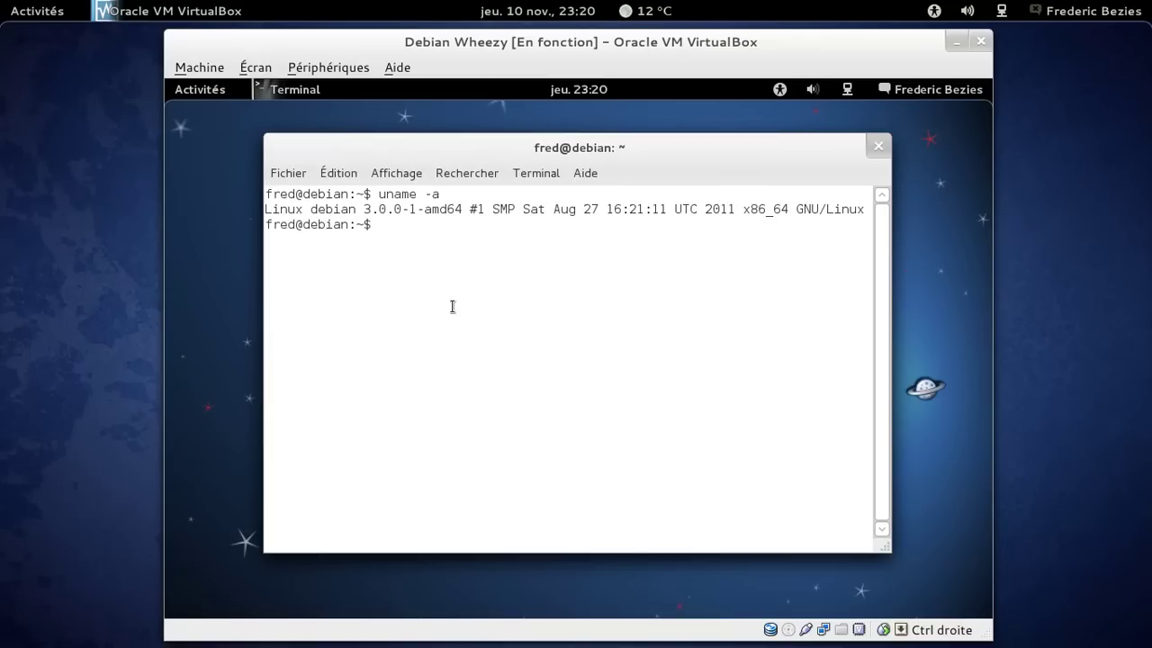
{"action": "type", "text": "su"}
{"action": "key", "text": "Return"}
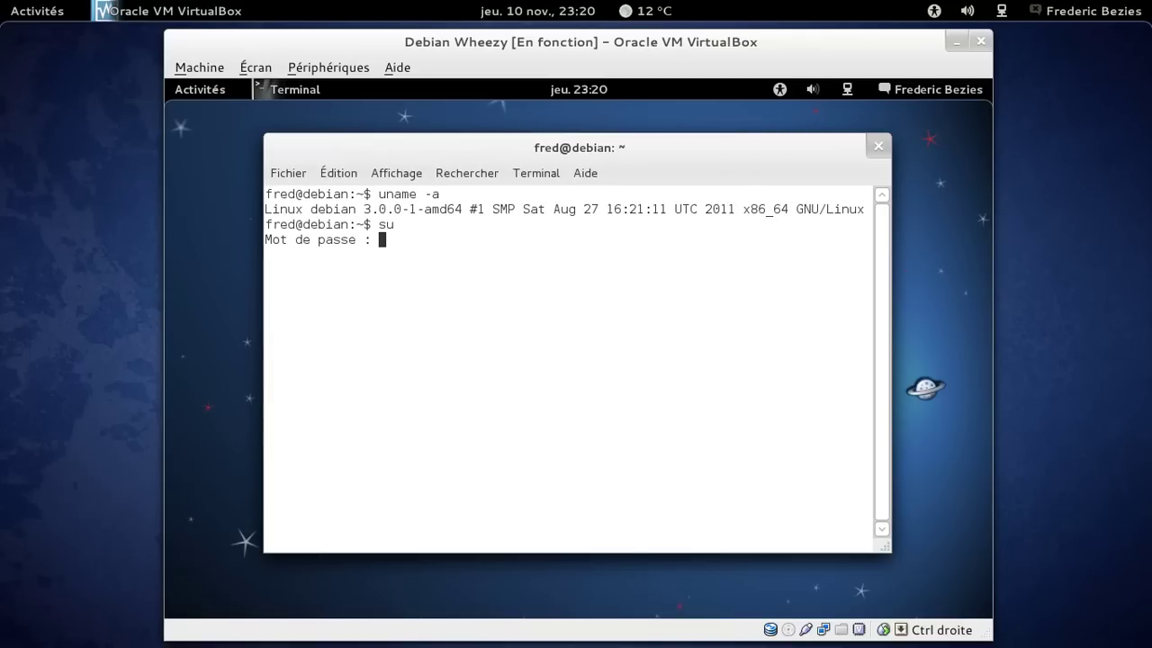
{"action": "key", "text": "Return"}
Step: Install the gnome-tweak-tool package with apt-get install and close the terminal despite its active process
{"action": "type", "text": "apt-"}
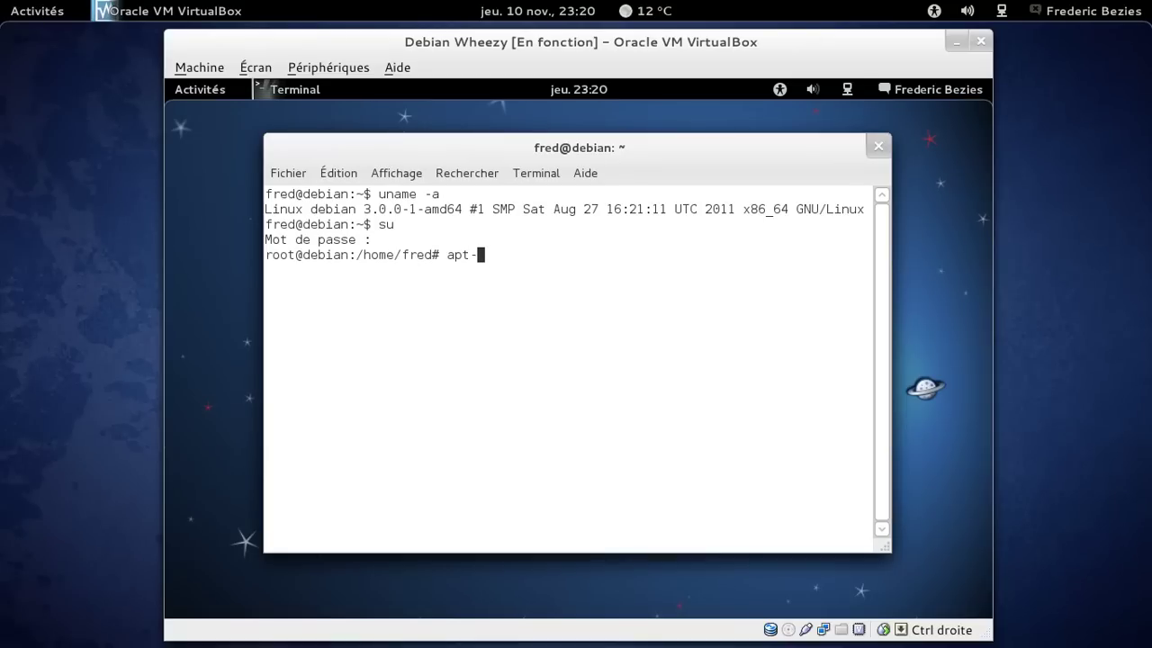
{"action": "type", "text": "get install gnome-tw"}
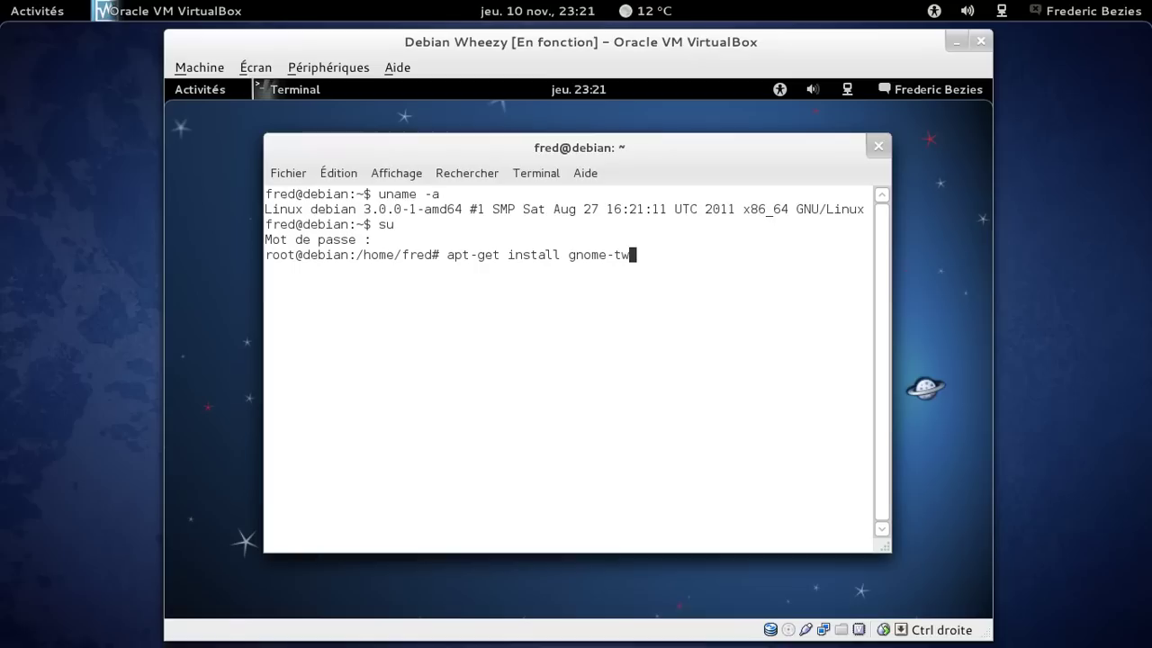
{"action": "type", "text": "eak-tool"}
{"action": "key", "text": "Return"}
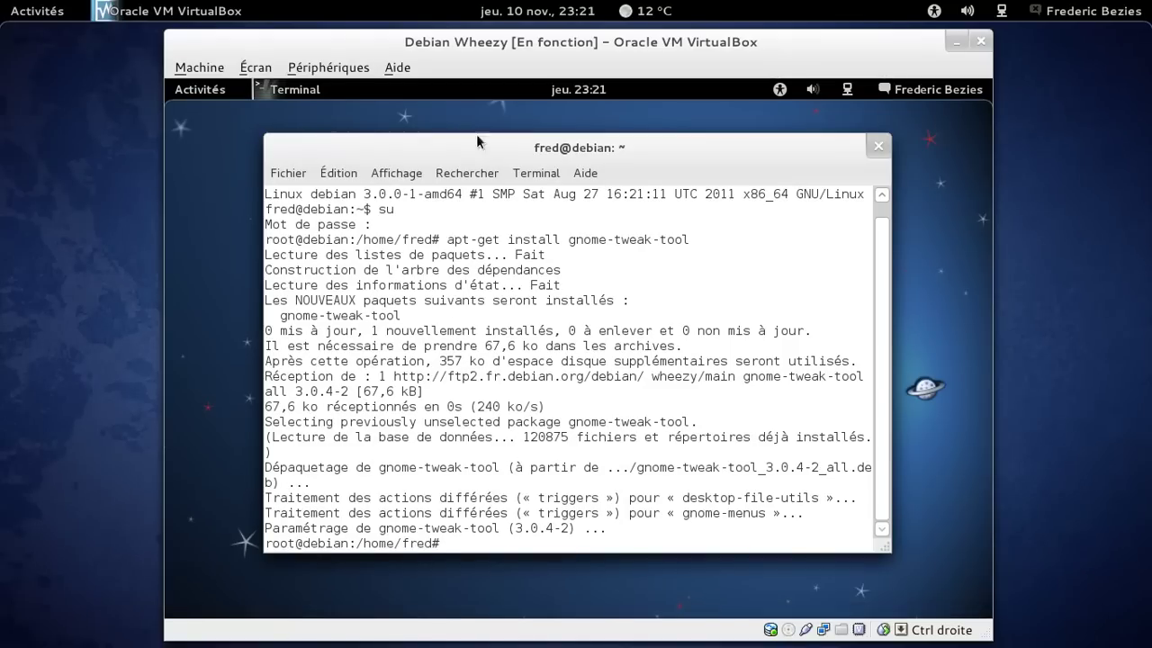
{"action": "left_click", "coordinate": [879, 146]}
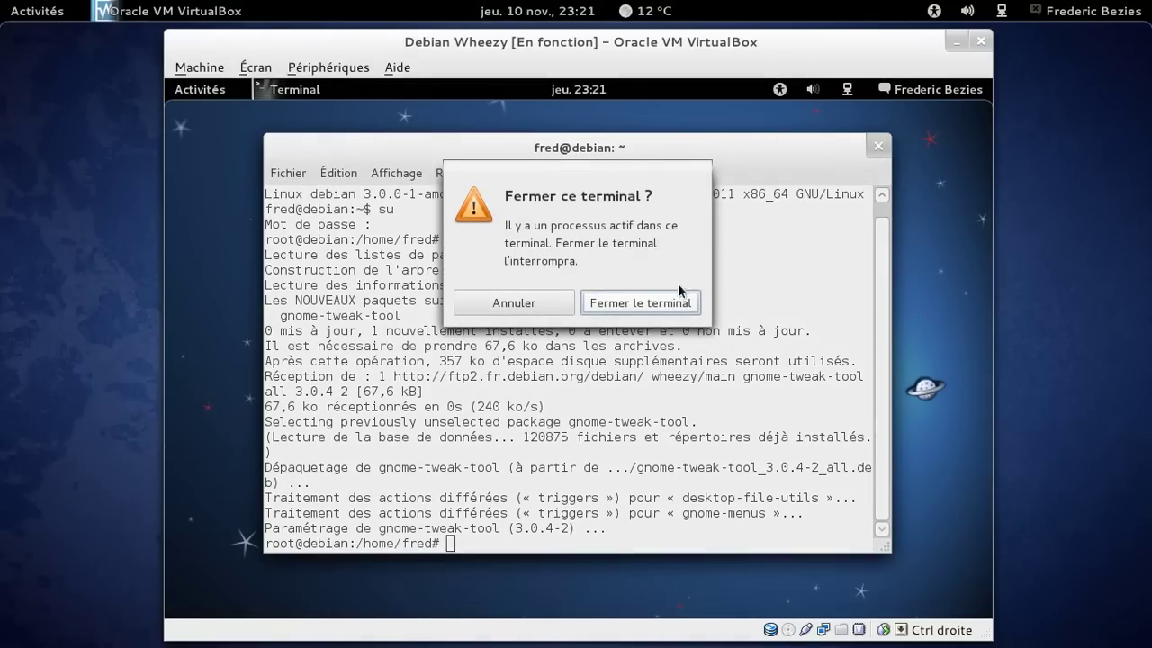
{"action": "left_click", "coordinate": [641, 300]}
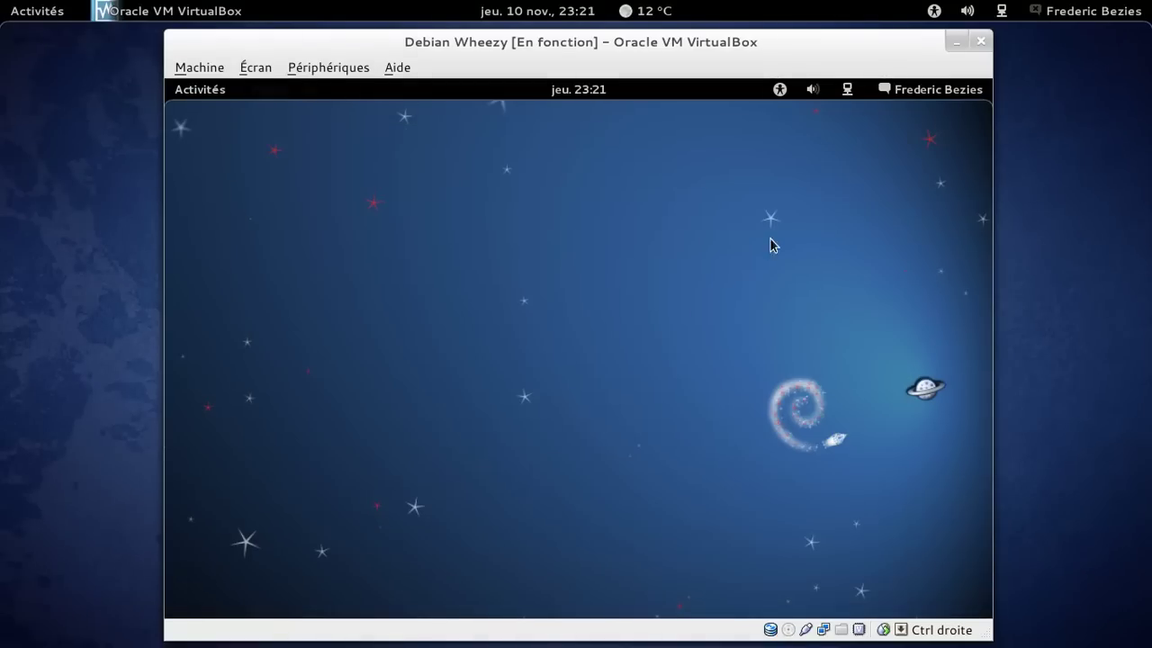
Step: Search the activities overview for "tweak" and launch Tweak Advanced Settings
{"action": "left_click", "coordinate": [225, 93]}
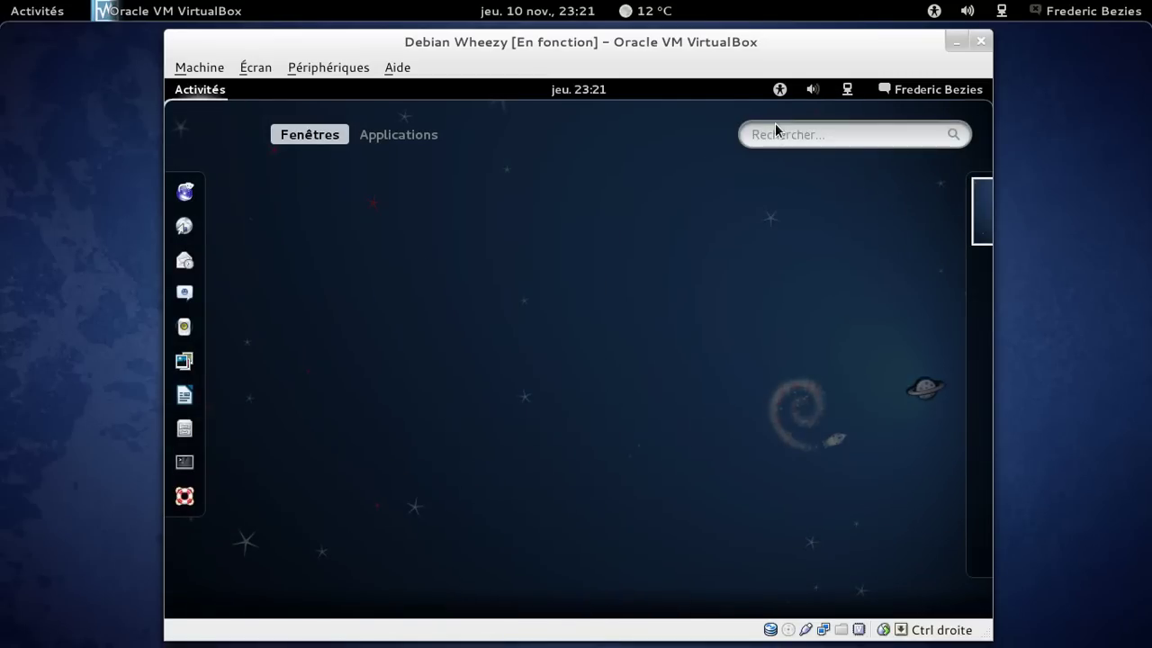
{"action": "type", "text": "tw<"}
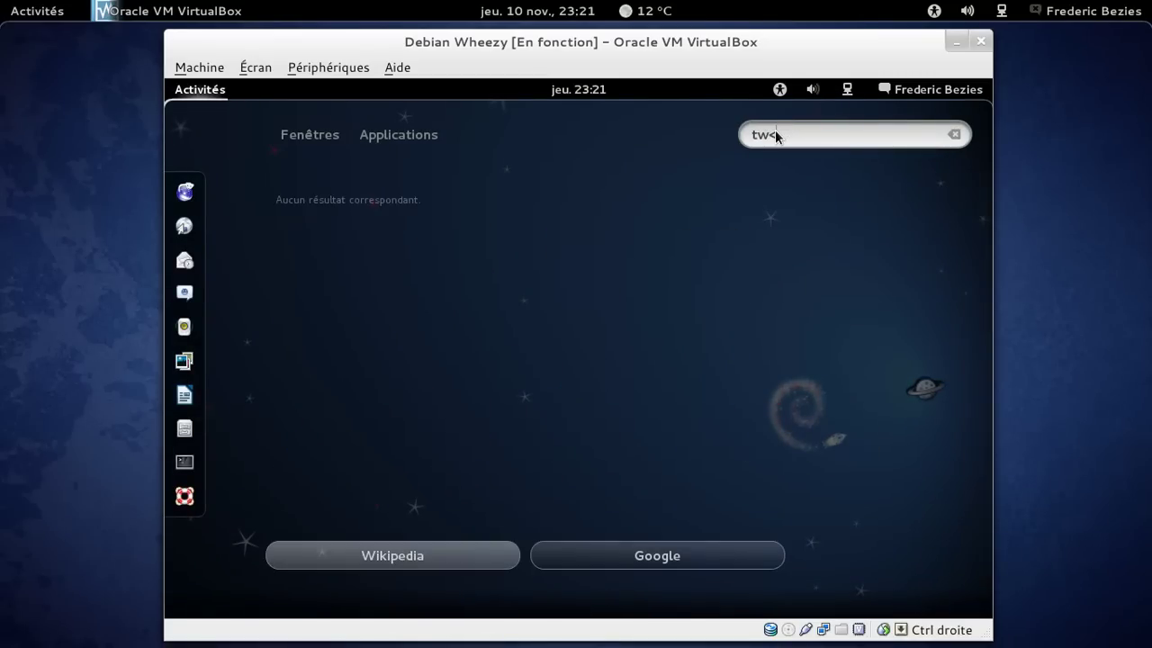
{"action": "key", "text": "BackSpace"}
{"action": "type", "text": "e"}
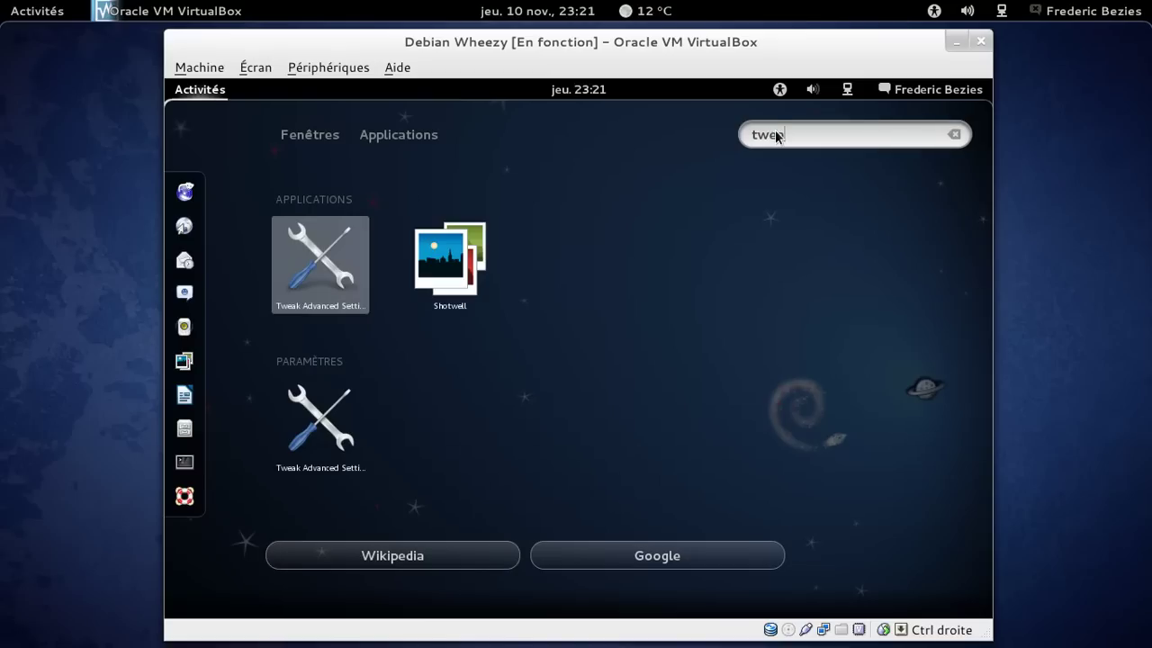
{"action": "type", "text": "ak"}
{"action": "left_click", "coordinate": [334, 243]}
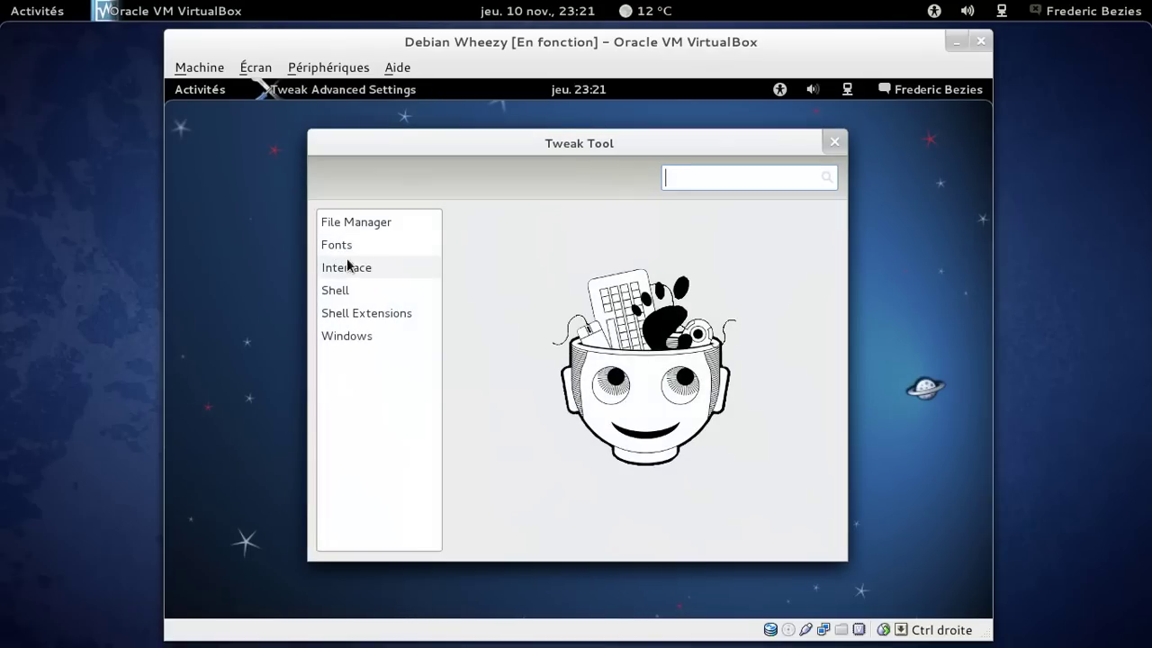
Step: Look through the File Manager, Fonts and Interface settings of Tweak Tool
{"action": "left_click", "coordinate": [363, 225]}
{"action": "left_click", "coordinate": [362, 243]}
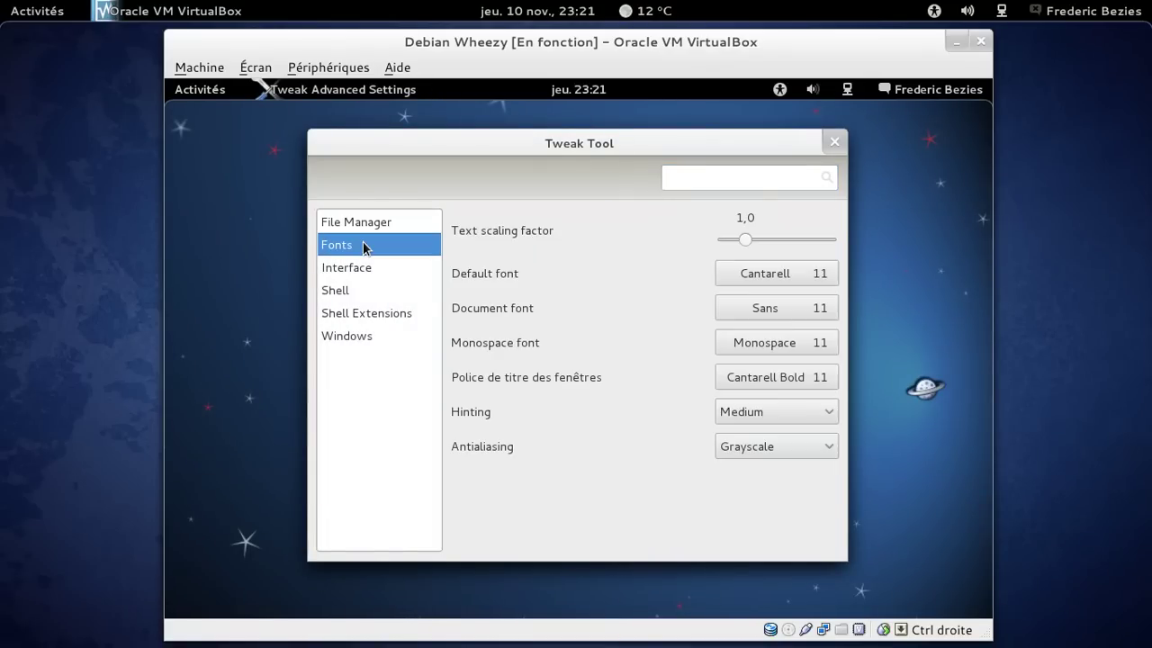
{"action": "left_click", "coordinate": [364, 267]}
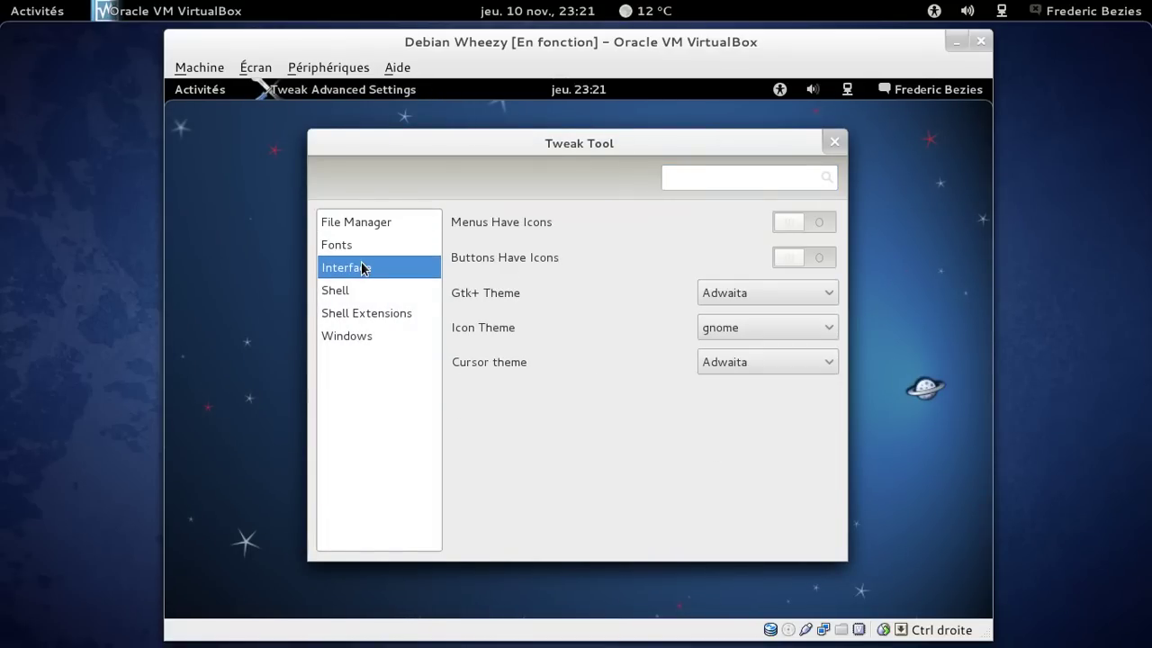
Step: Set the arrangement of buttons on the titlebar to Minimize and Close in the Shell settings
{"action": "left_click", "coordinate": [350, 292]}
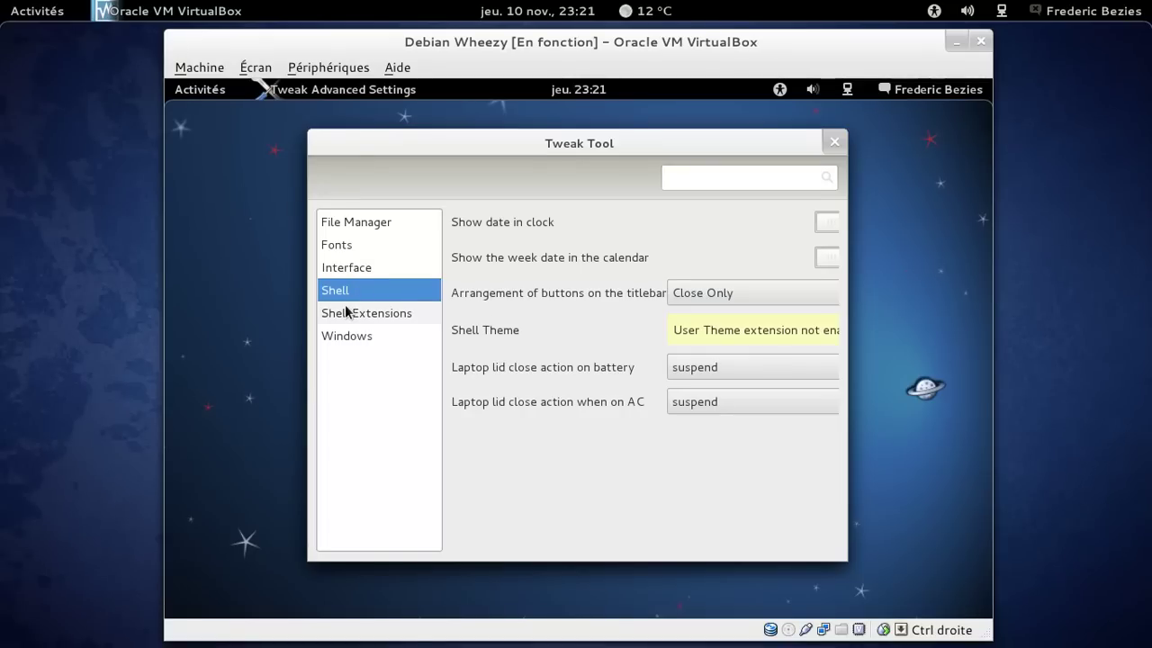
{"action": "left_click", "coordinate": [790, 298]}
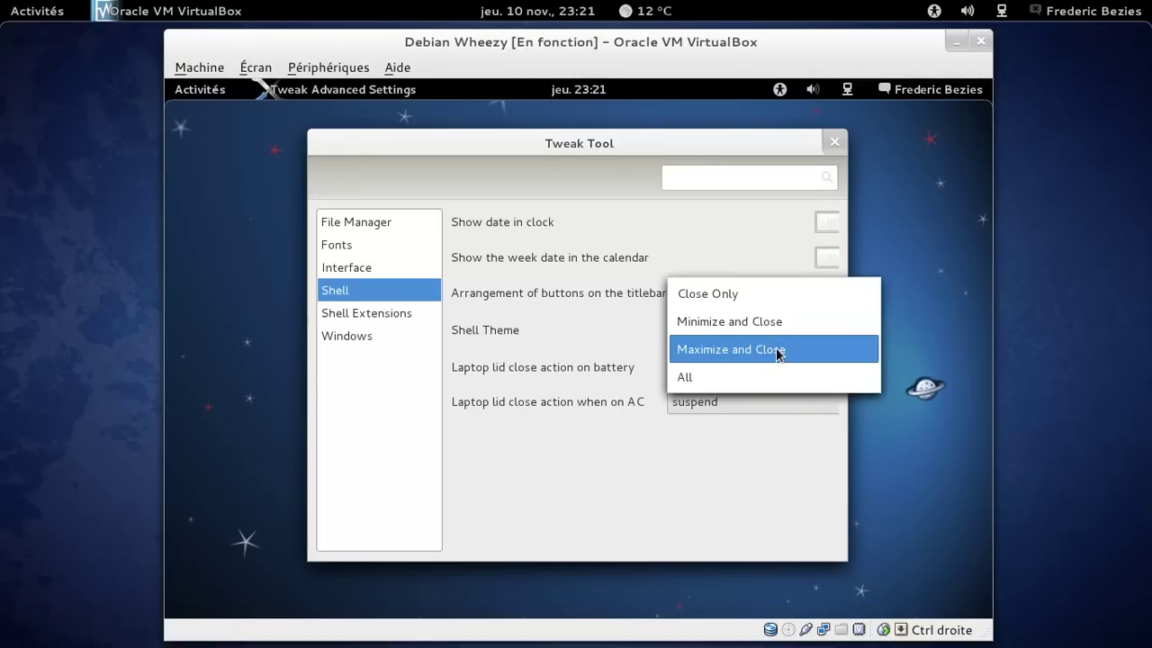
{"action": "left_click", "coordinate": [766, 329]}
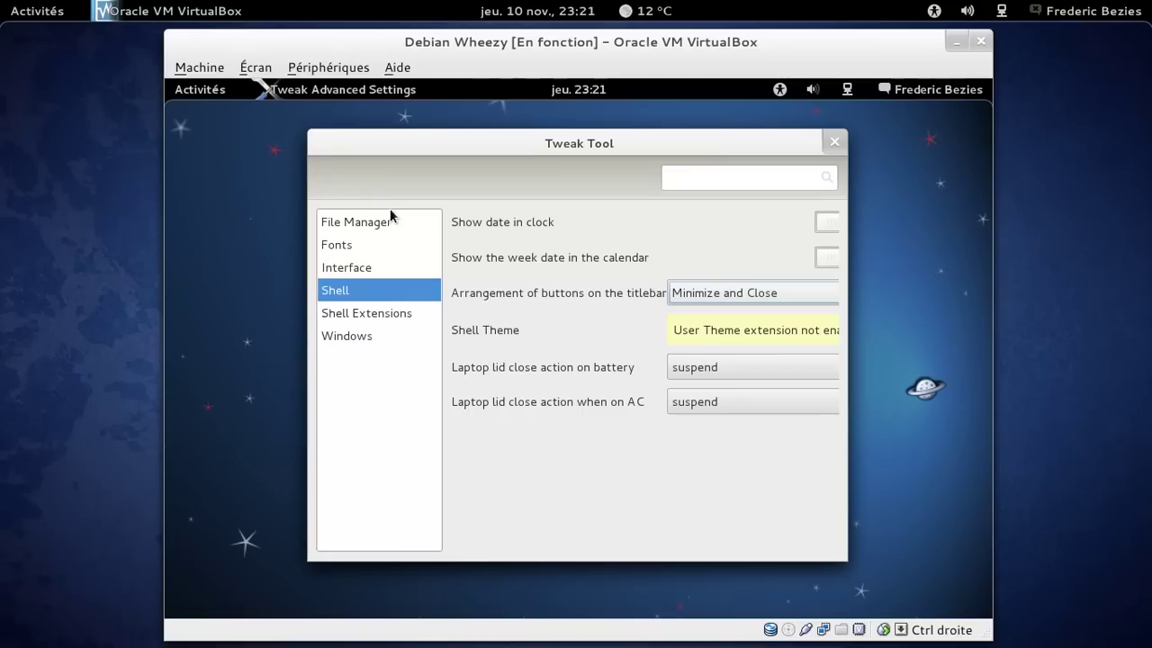
Step: Review the Interface settings again and view the Windows settings
{"action": "left_click", "coordinate": [384, 271]}
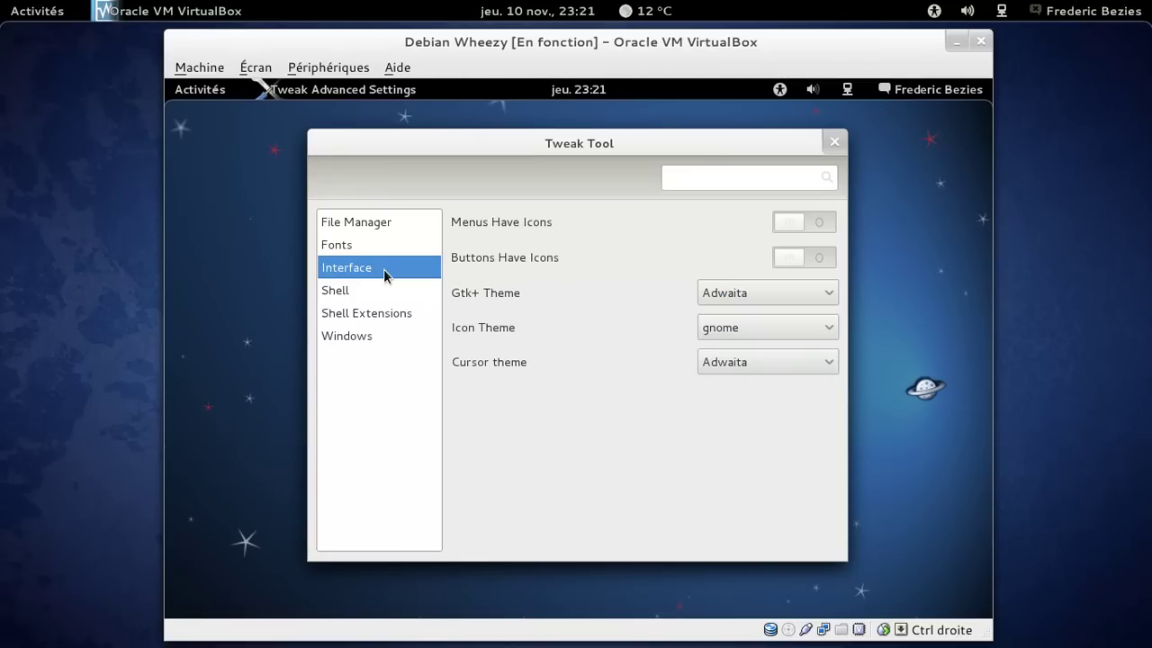
{"action": "left_click", "coordinate": [378, 336]}
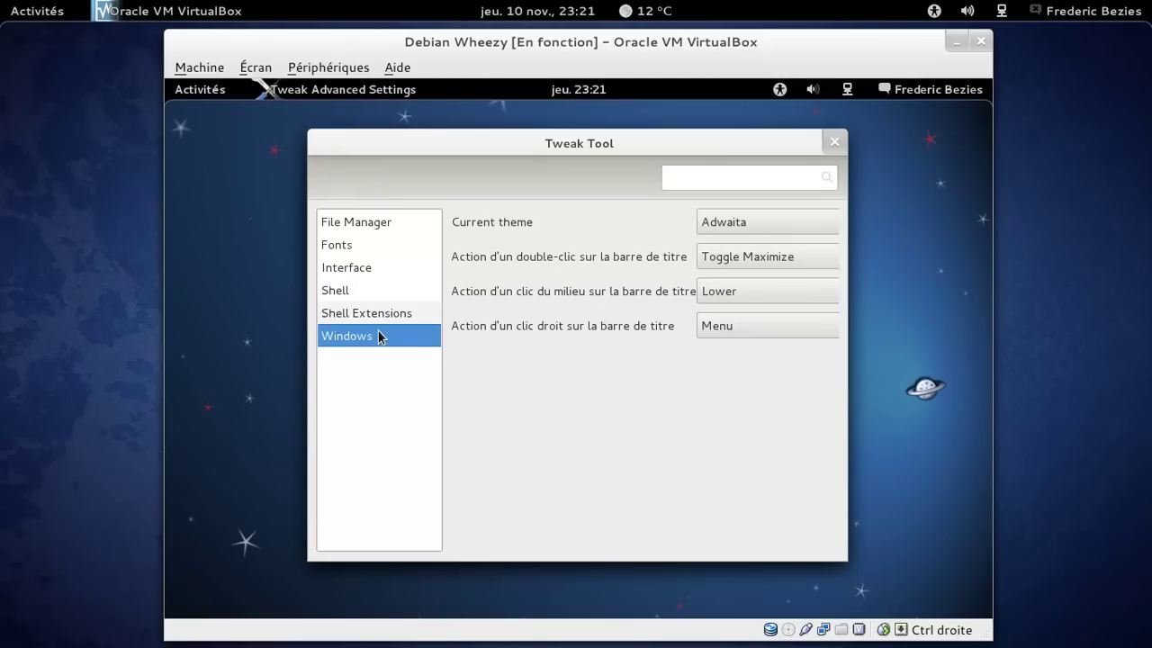
Step: Look through the File Manager, Fonts and Interface settings and turn on showing the date in the clock in the Shell settings
{"action": "left_click", "coordinate": [380, 223]}
{"action": "left_click", "coordinate": [371, 244]}
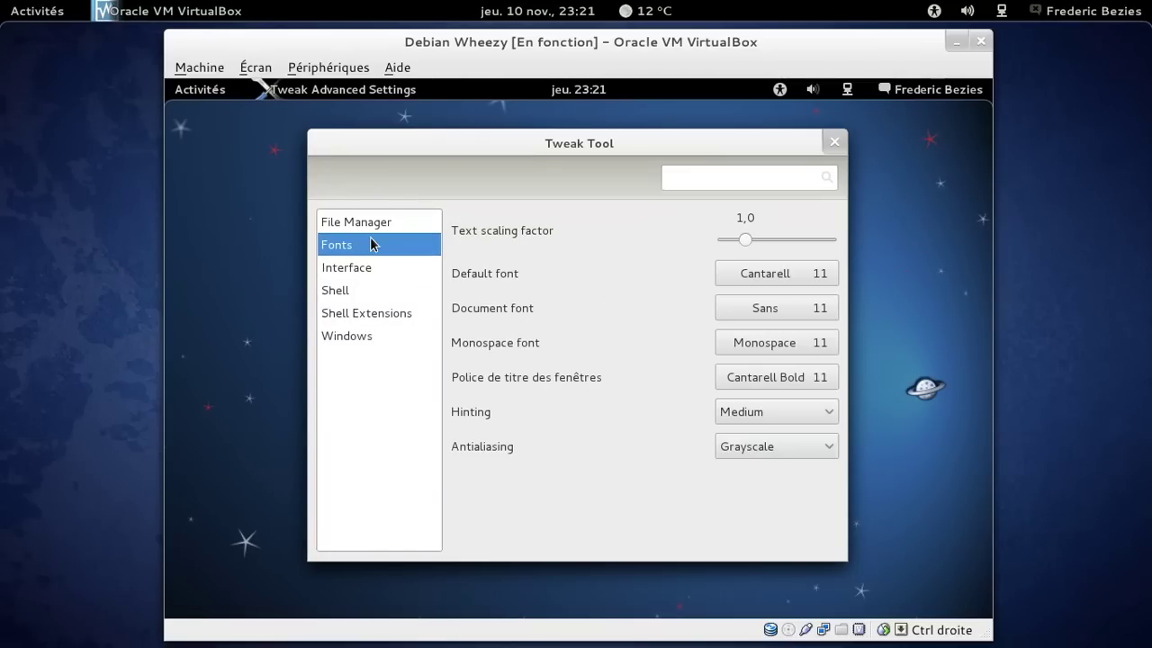
{"action": "left_click", "coordinate": [370, 268]}
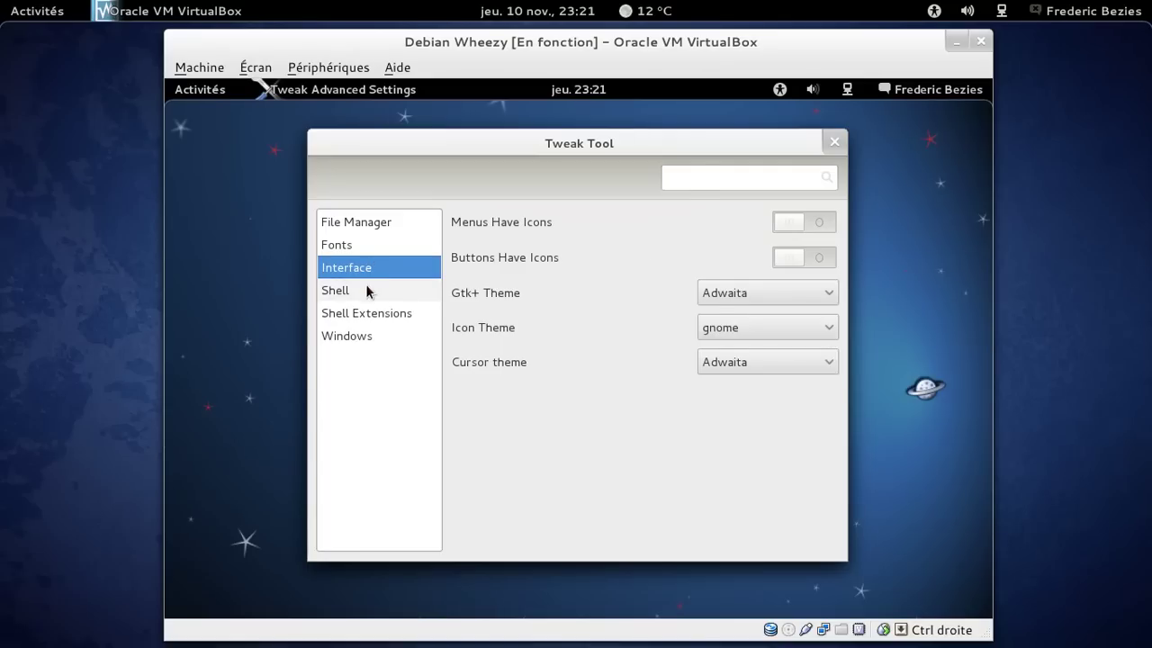
{"action": "left_click", "coordinate": [366, 288]}
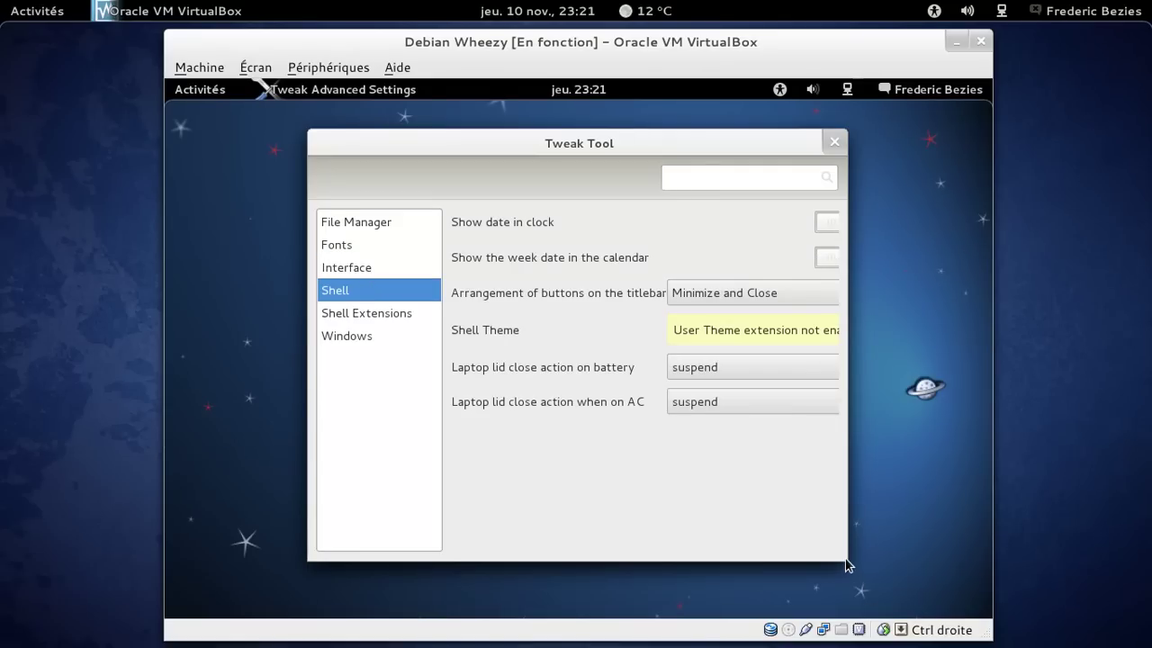
{"action": "left_click", "coordinate": [826, 223]}
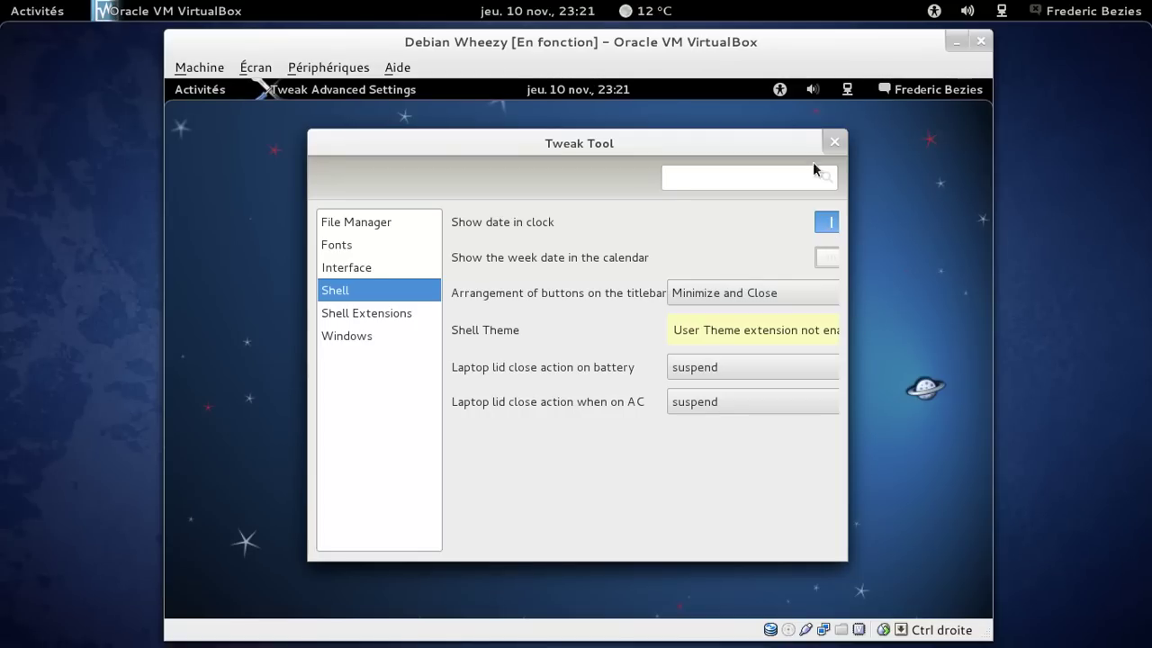
Step: View the Shell Extensions and Windows settings and close Tweak Tool
{"action": "left_click", "coordinate": [373, 317]}
{"action": "left_click", "coordinate": [369, 335]}
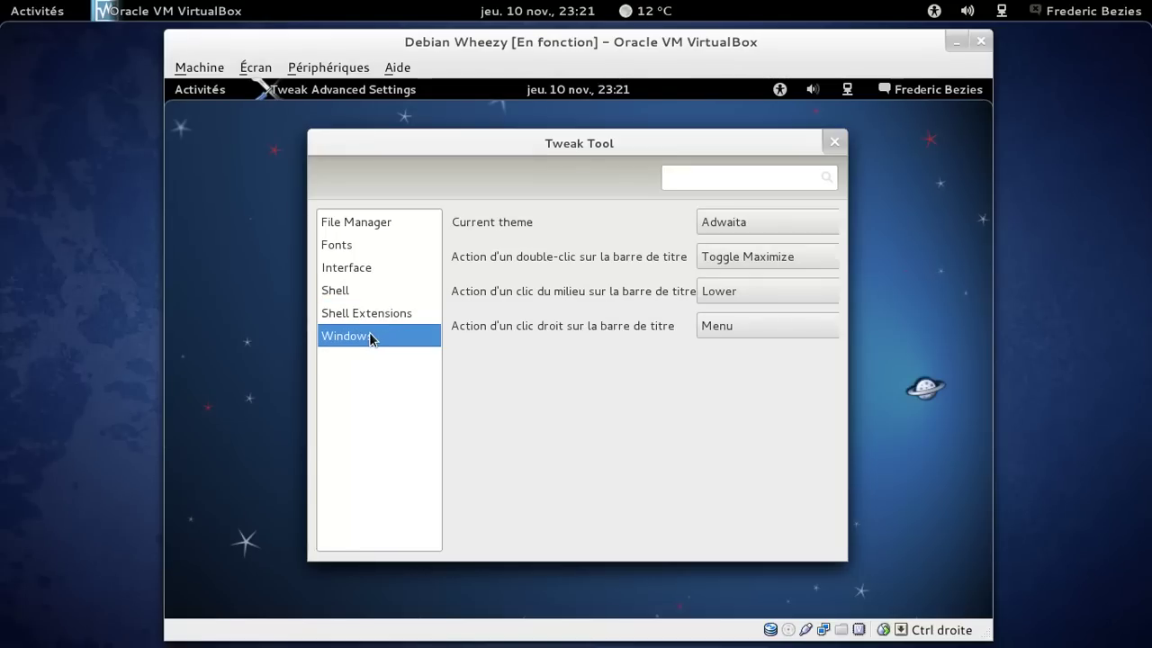
{"action": "left_click", "coordinate": [835, 144]}
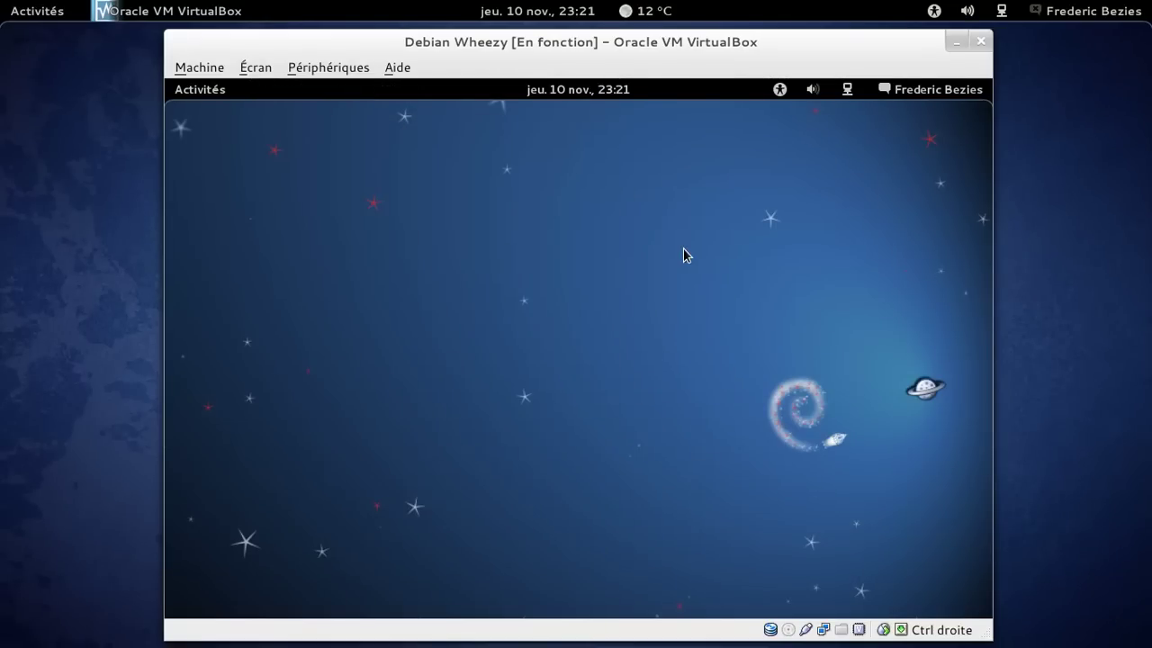
Step: Restart GNOME Shell by running the command "r"
{"action": "key", "text": "alt+F2"}
{"action": "type", "text": "r"}
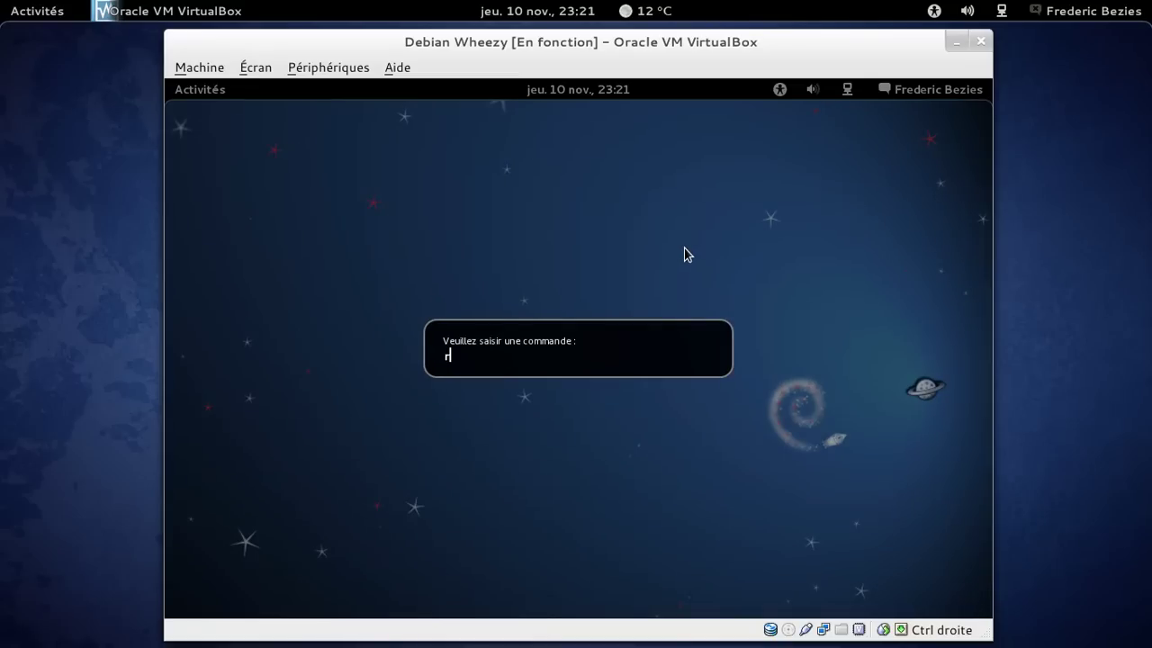
{"action": "key", "text": "Return"}
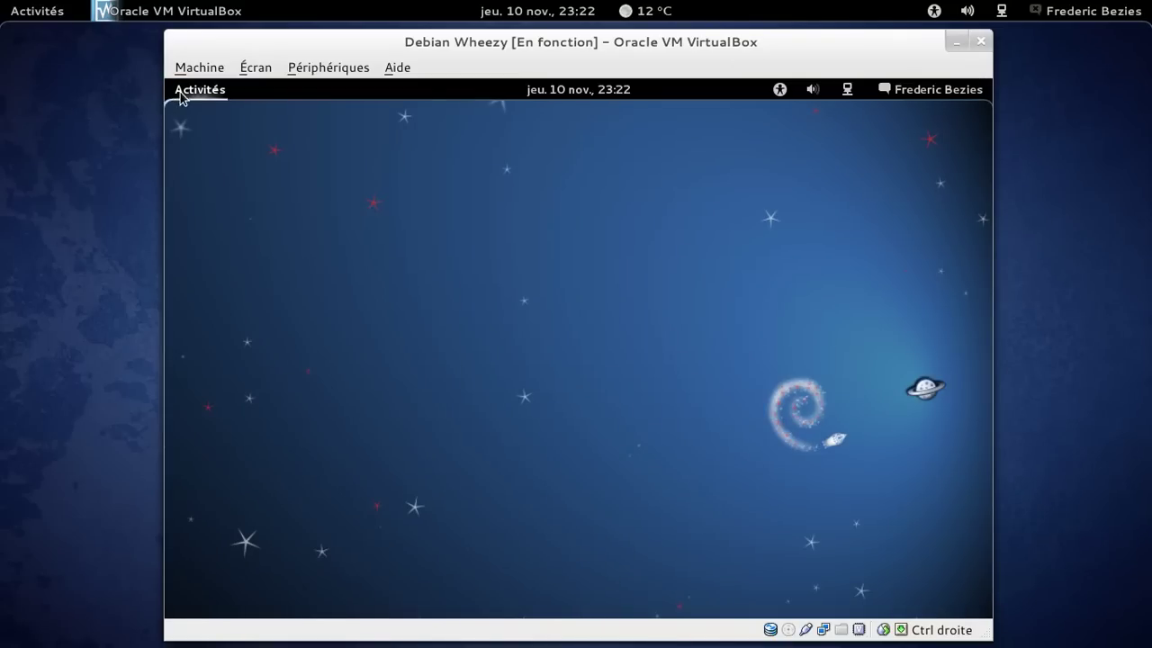
Step: Launch Iceweasel from the favorites and hide its menu bar
{"action": "left_click", "coordinate": [180, 94]}
{"action": "left_click", "coordinate": [187, 193]}
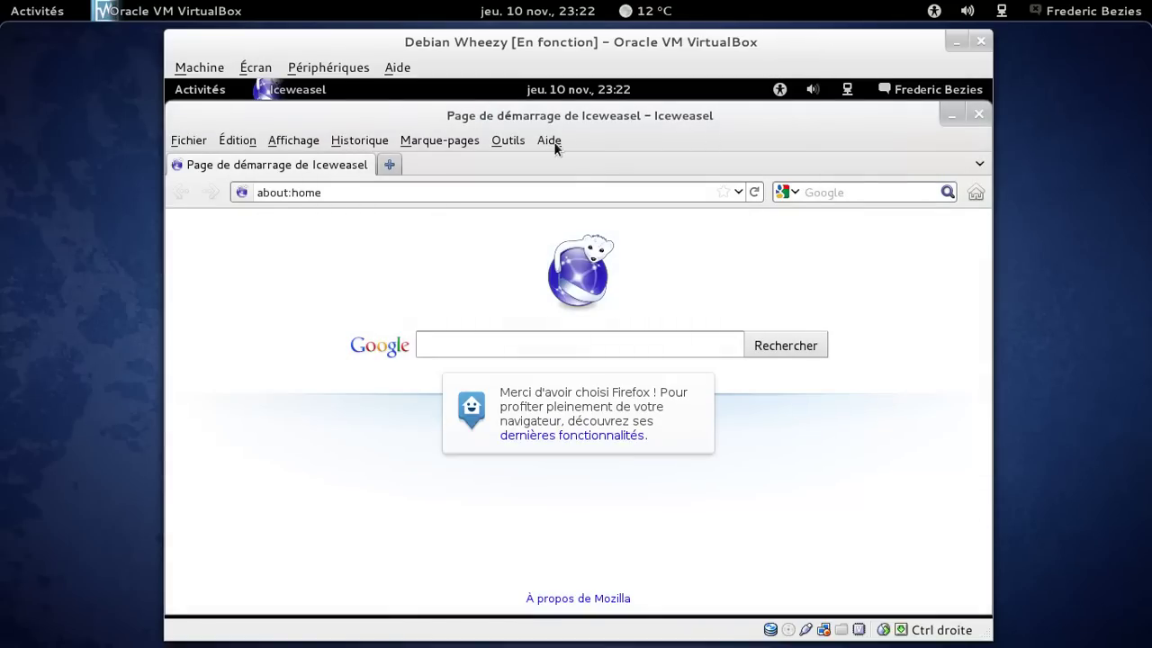
{"action": "left_click", "coordinate": [550, 142]}
{"action": "left_click", "coordinate": [556, 142]}
{"action": "right_click", "coordinate": [609, 142]}
{"action": "left_click", "coordinate": [625, 151]}
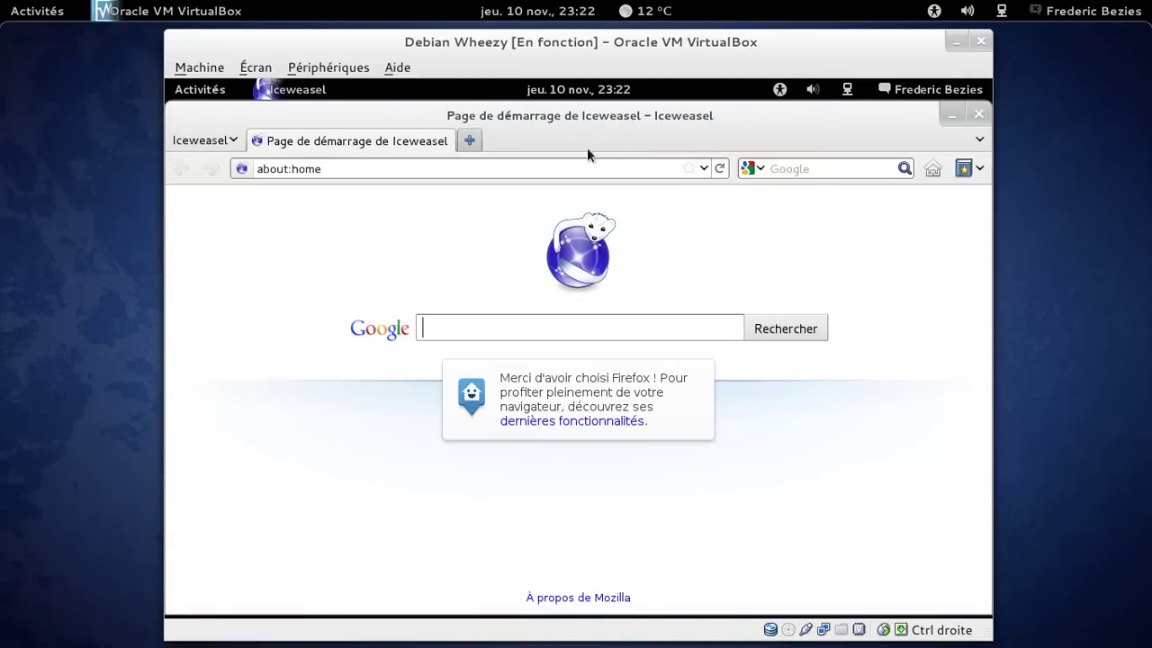
Step: Check the Iceweasel version in its About window and close that window
{"action": "left_click", "coordinate": [238, 142]}
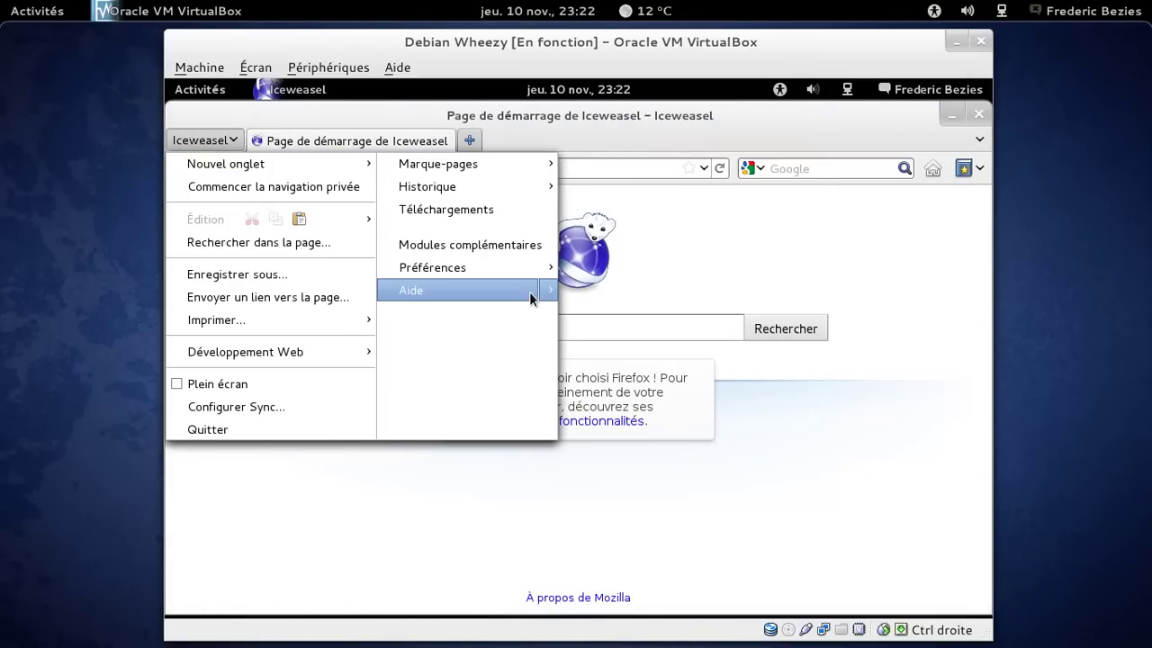
{"action": "mouse_move", "coordinate": [531, 292]}
{"action": "left_click", "coordinate": [621, 422]}
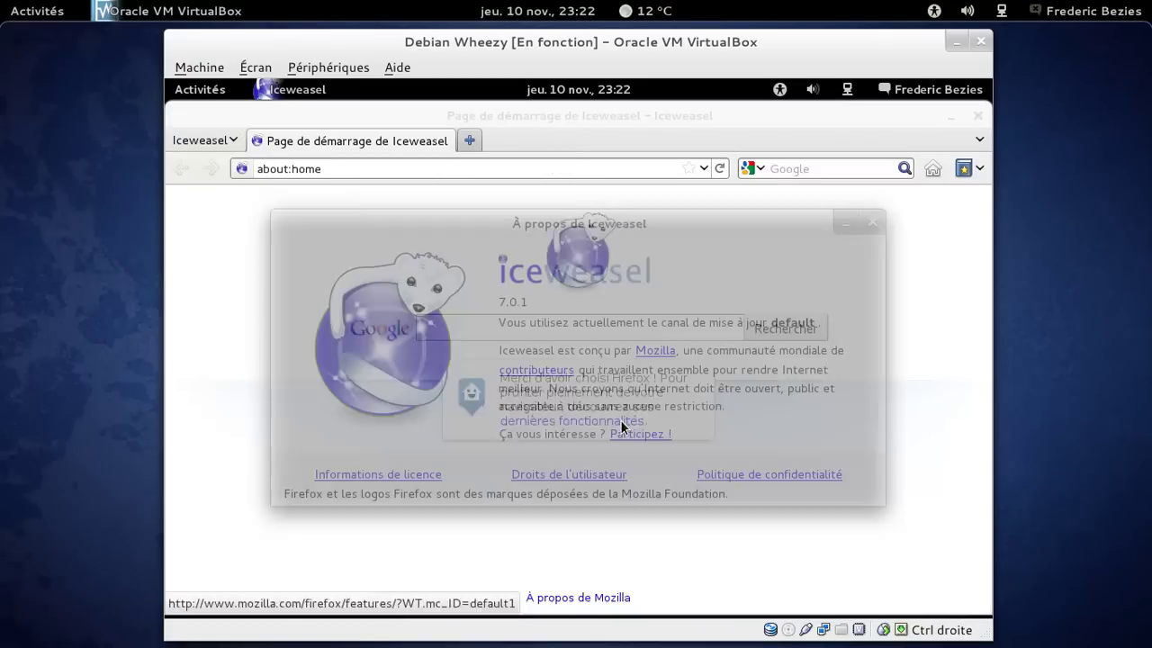
{"action": "left_click", "coordinate": [872, 222]}
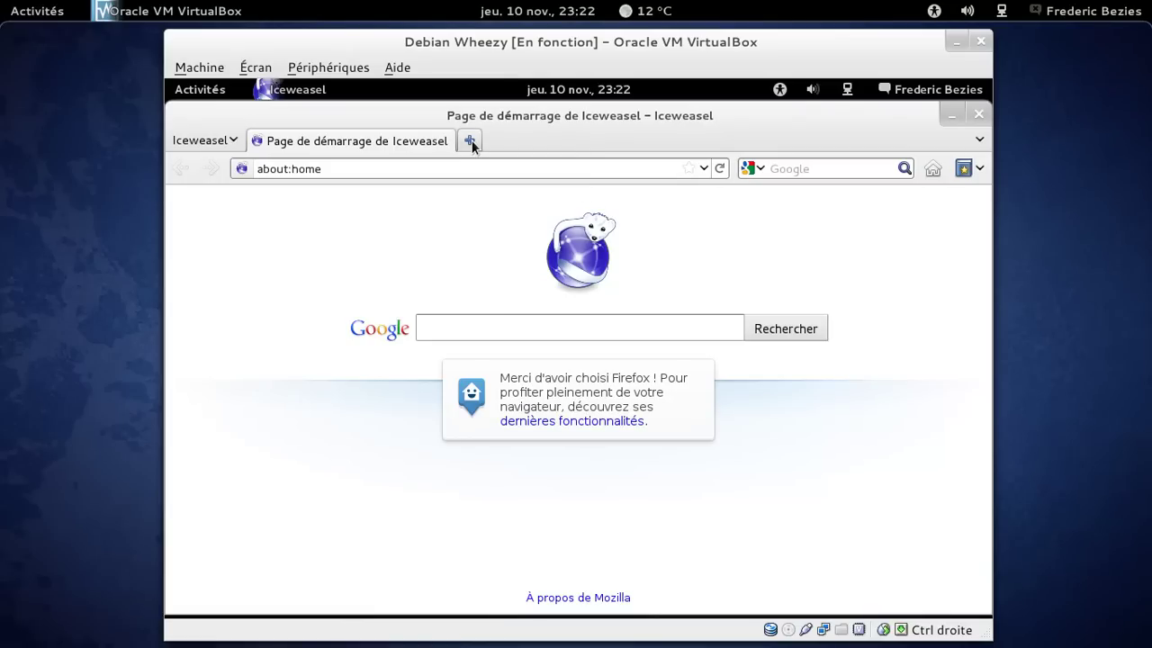
Step: Search the activities overview for "moni", check the system information in Moniteur système and close it
{"action": "left_click", "coordinate": [196, 90]}
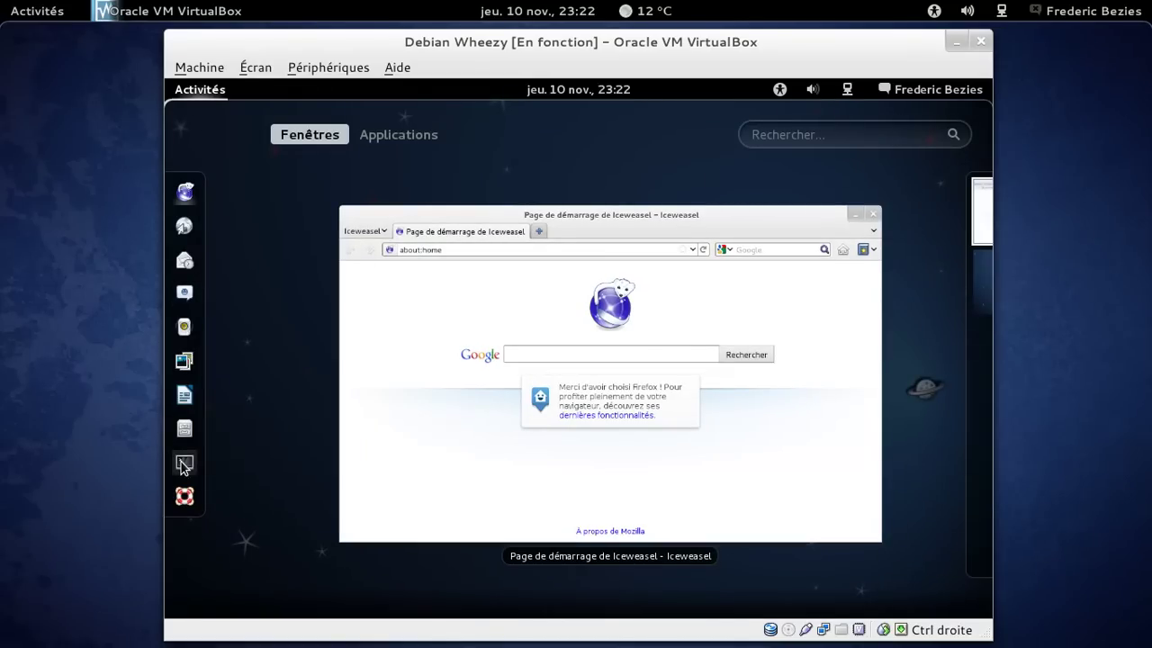
{"action": "left_click", "coordinate": [765, 144]}
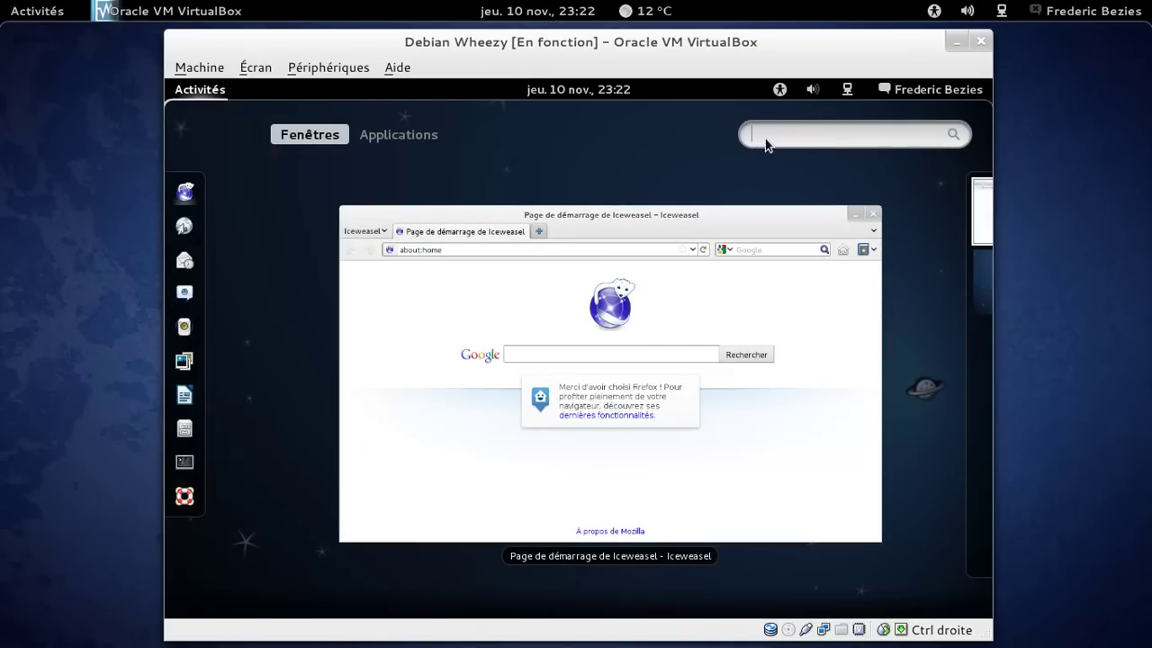
{"action": "type", "text": "moni"}
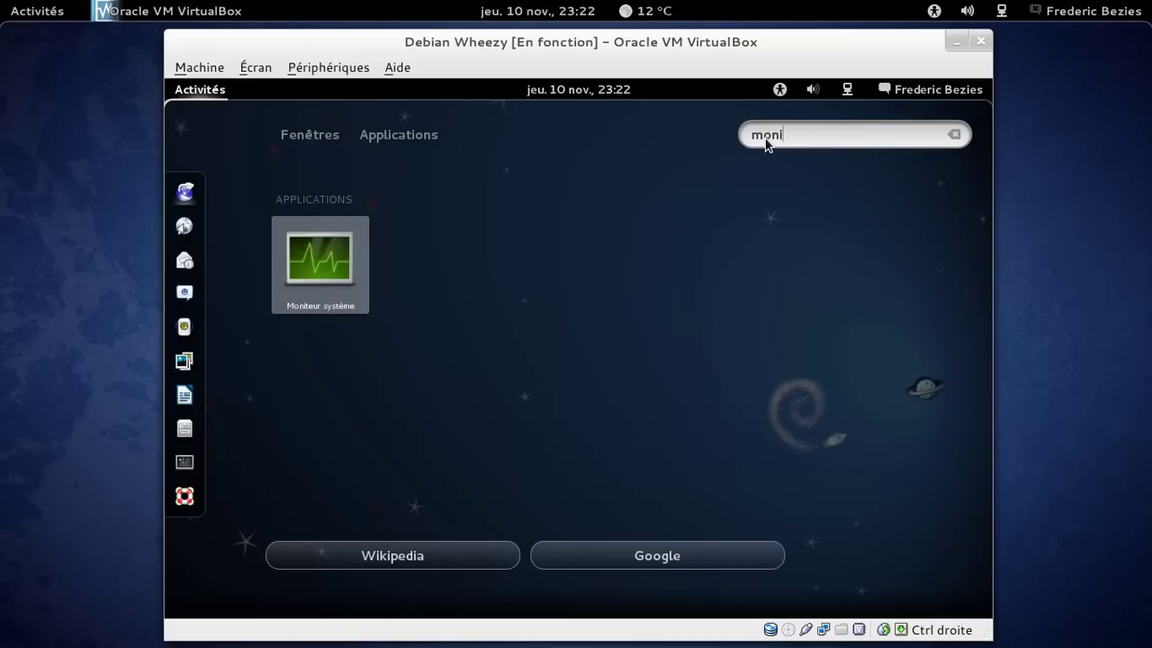
{"action": "left_click", "coordinate": [323, 268]}
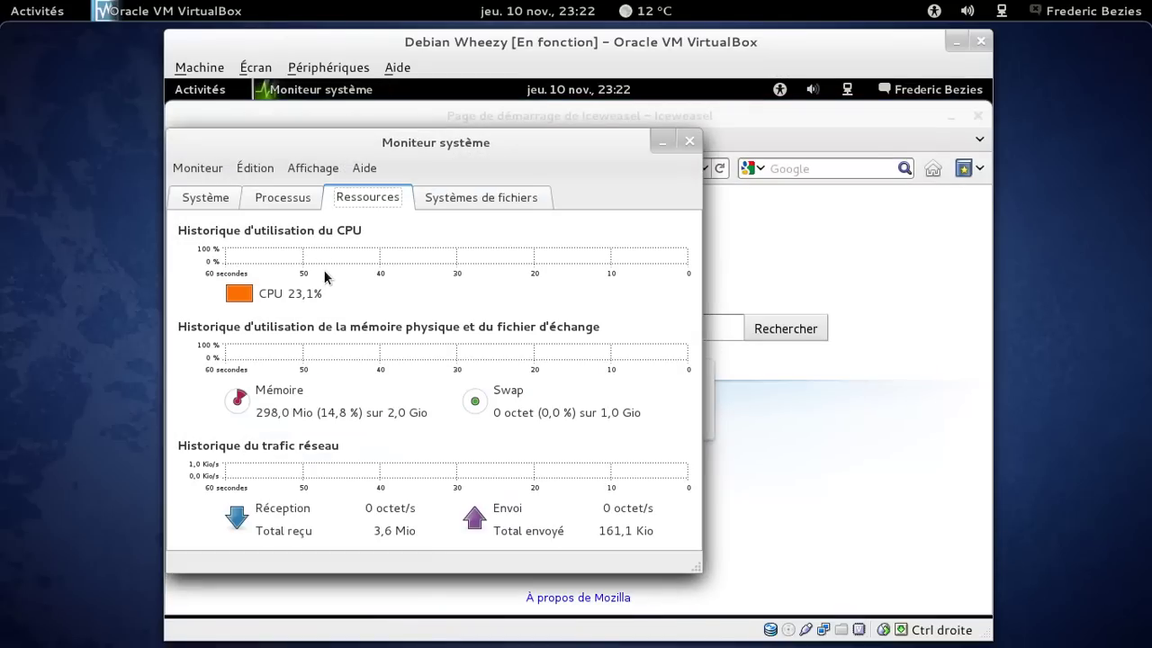
{"action": "left_click", "coordinate": [214, 206]}
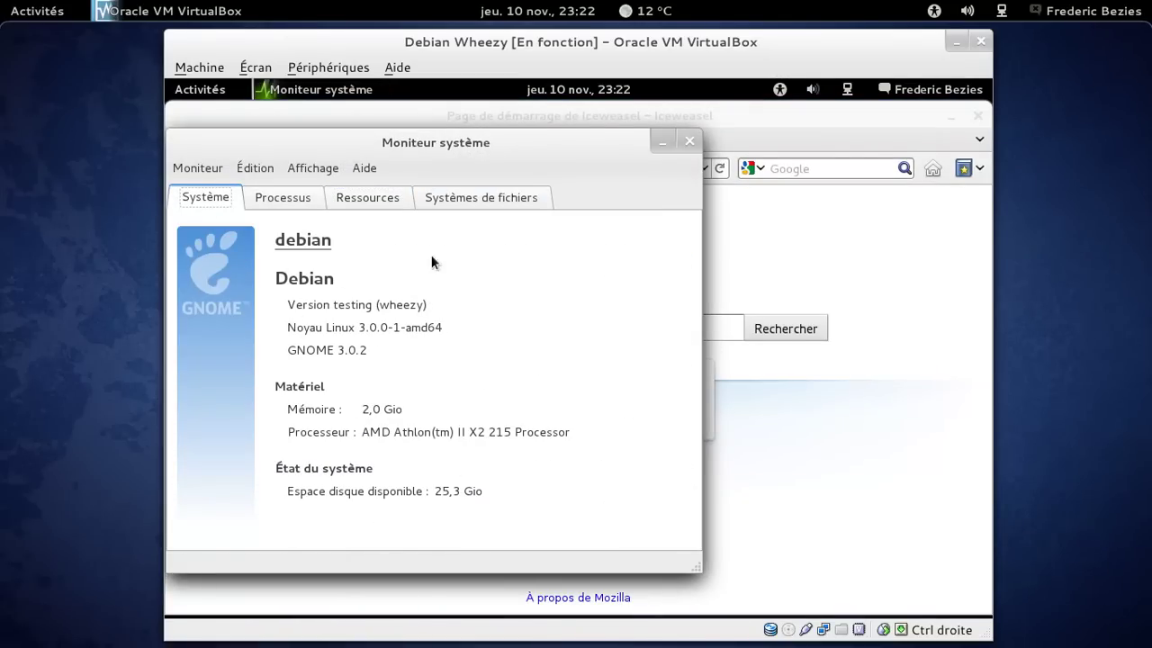
{"action": "left_click", "coordinate": [688, 142]}
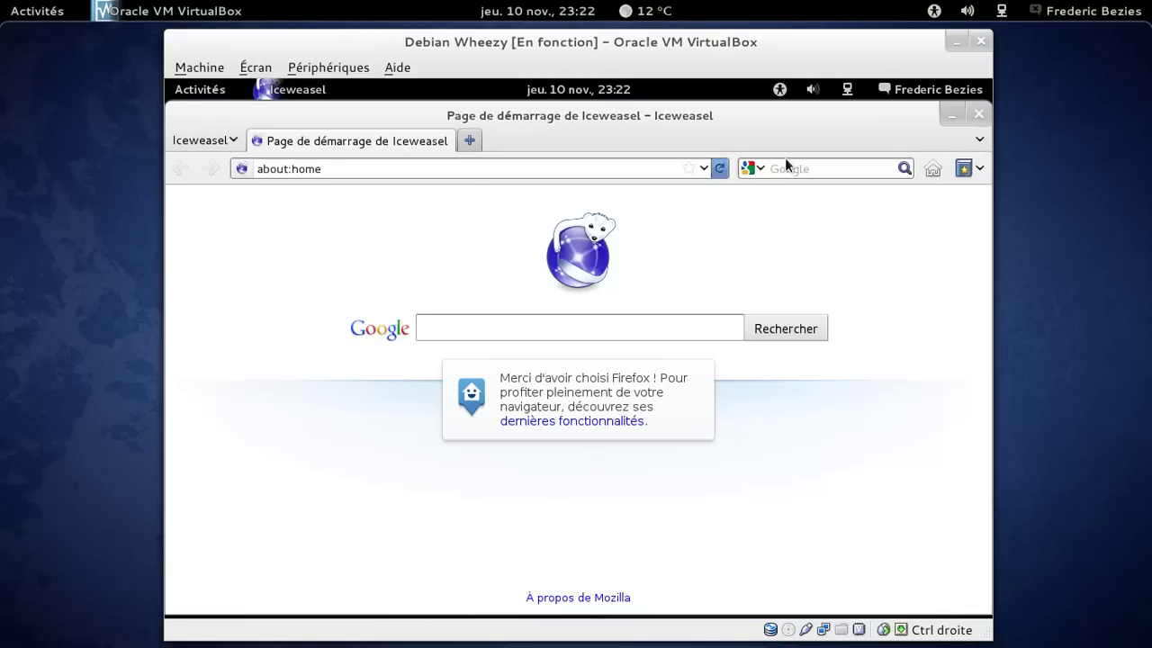
Step: Load the about:mozilla page in Iceweasel
{"action": "left_click", "coordinate": [462, 171]}
{"action": "key", "text": "BackSpace"}
{"action": "key", "text": "BackSpace"}
{"action": "key", "text": "BackSpace"}
{"action": "key", "text": "BackSpace"}
{"action": "type", "text": "mozilla"}
{"action": "key", "text": "Return"}
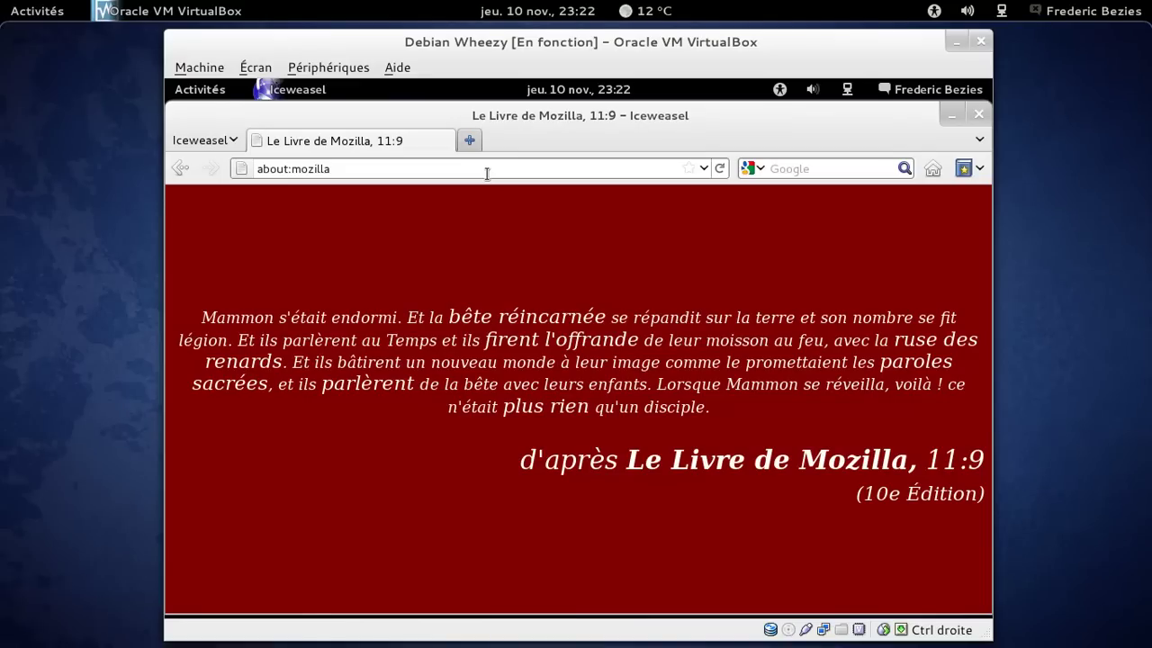
Step: Close Iceweasel and launch LibreOffice Writer from the favorites
{"action": "left_click", "coordinate": [978, 115]}
{"action": "left_click", "coordinate": [194, 95]}
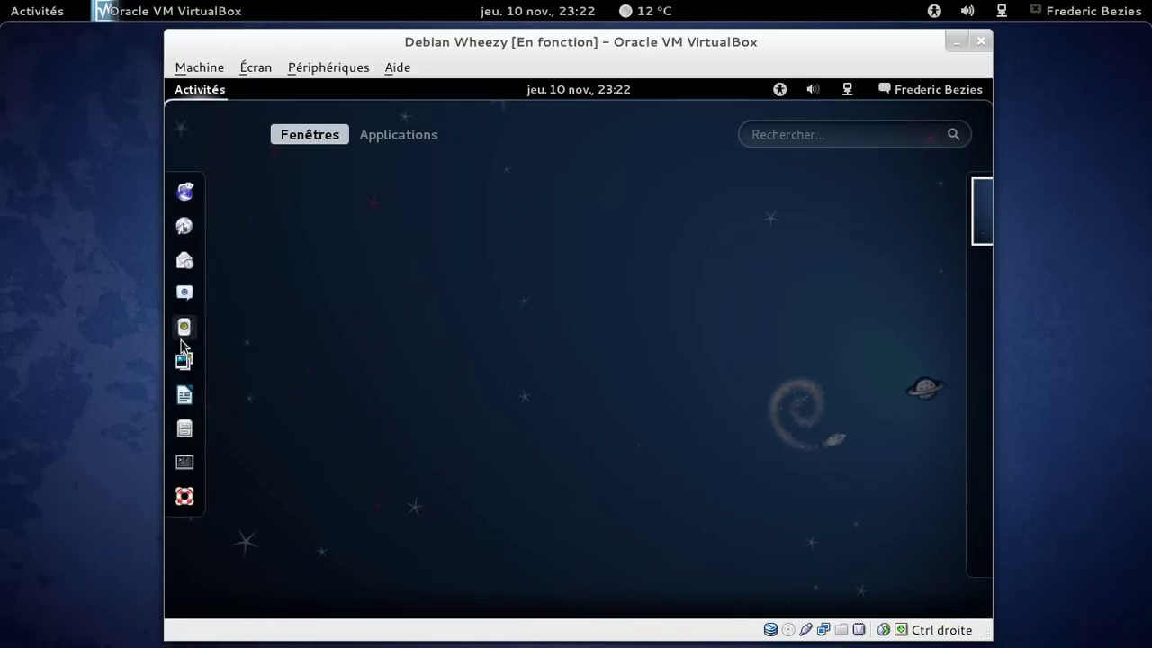
{"action": "left_click", "coordinate": [185, 396]}
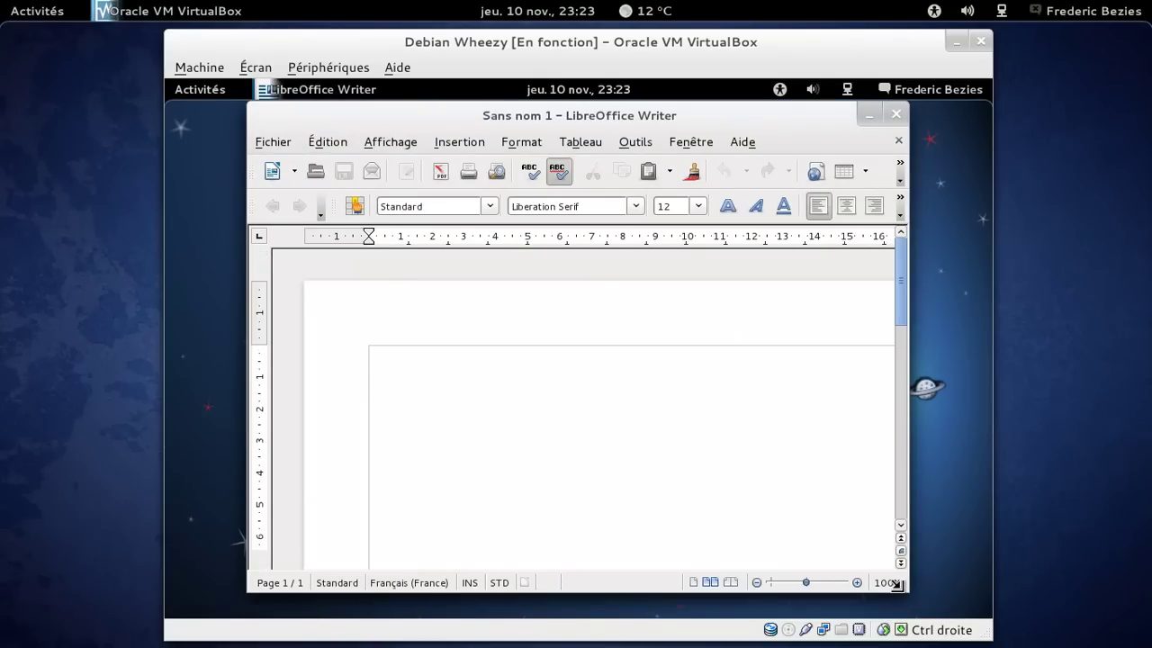
Step: Widen the LibreOffice Writer window and reposition it on the desktop
{"action": "left_click_drag", "start_coordinate": [897, 583], "coordinate": [976, 589]}
{"action": "left_click_drag", "start_coordinate": [685, 113], "coordinate": [640, 117]}
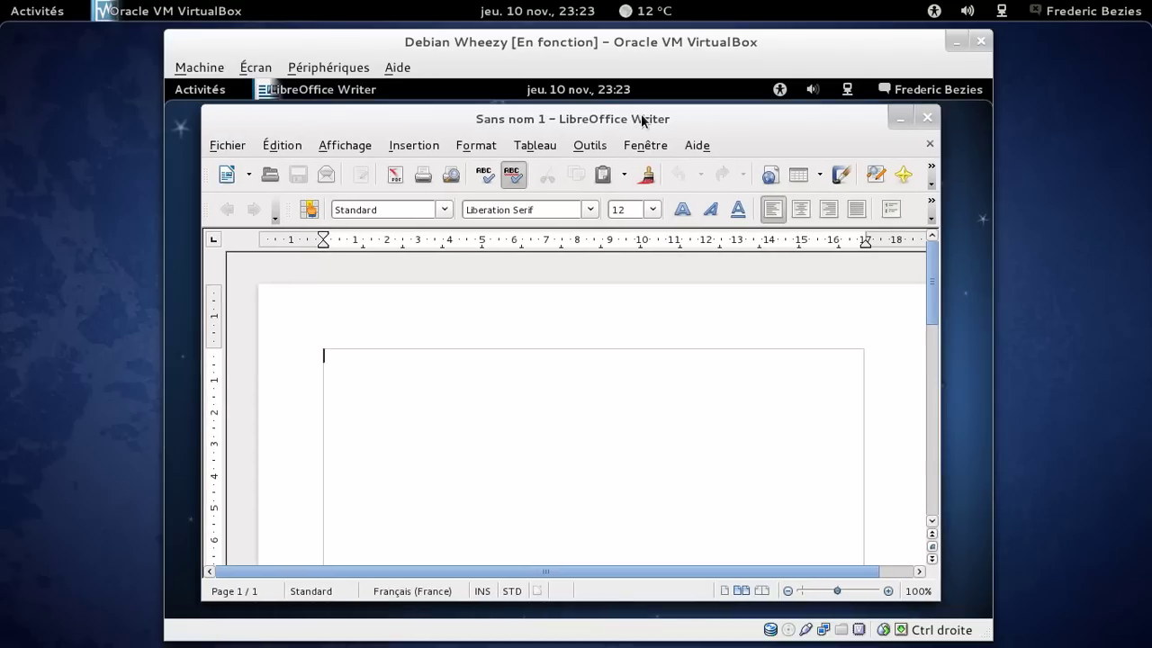
Step: Check the LibreOffice version information and close its About window
{"action": "left_click", "coordinate": [697, 145]}
{"action": "left_click", "coordinate": [737, 270]}
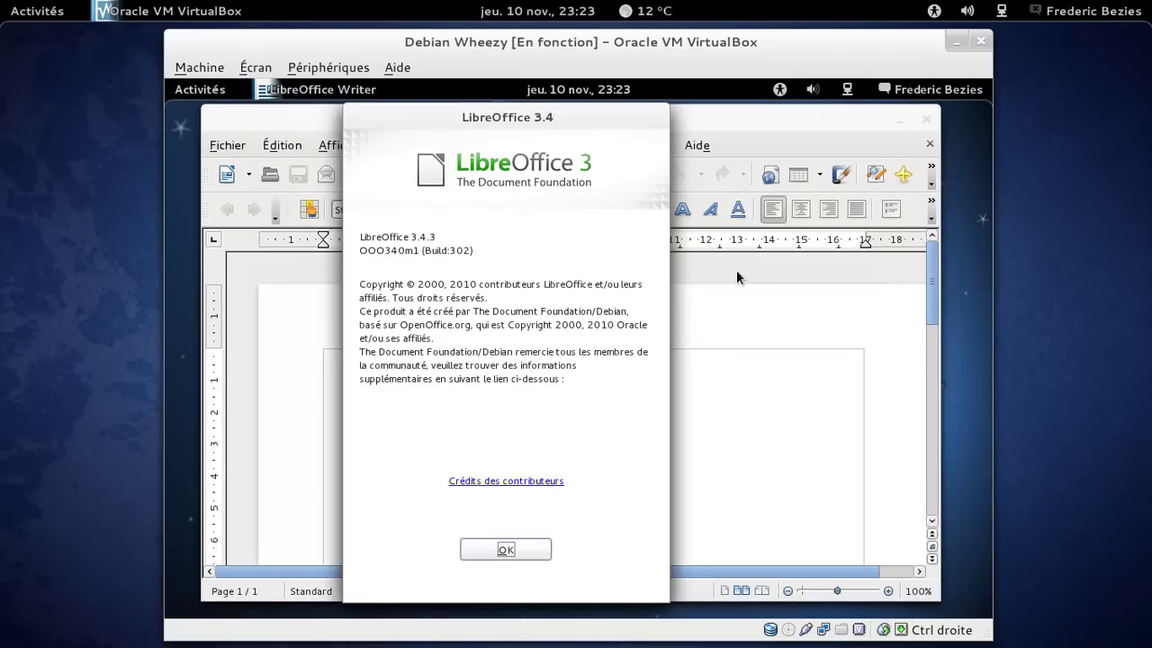
{"action": "left_click", "coordinate": [506, 549]}
Step: Write "Incroyable mais vrai... Debian Wheezy, la future debian 7, avec Gnome" in the blank document
{"action": "type", "text": "Incoroyable mais vra"}
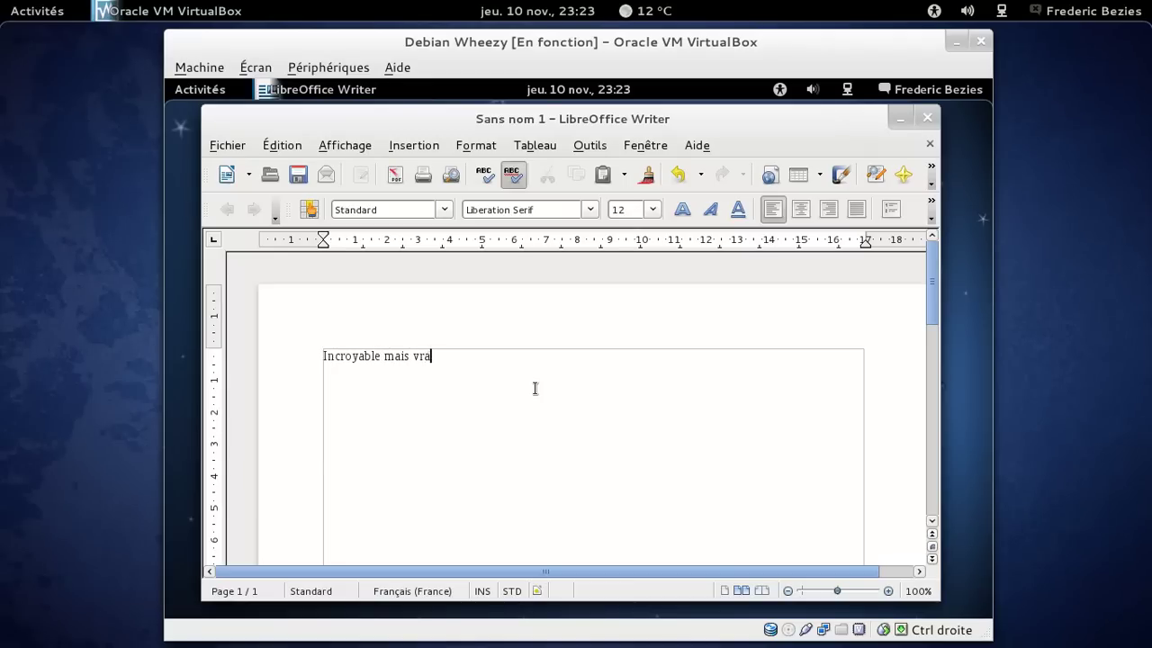
{"action": "type", "text": "i... Debian "}
{"action": "type", "text": "Whee"}
{"action": "type", "text": "zyn,"}
{"action": "key", "text": "BackSpace"}
{"action": "key", "text": "BackSpace"}
{"action": "type", "text": ", "}
{"action": "type", "text": "Ima"}
{"action": "key", "text": "BackSpace"}
{"action": "type", "text": "furut"}
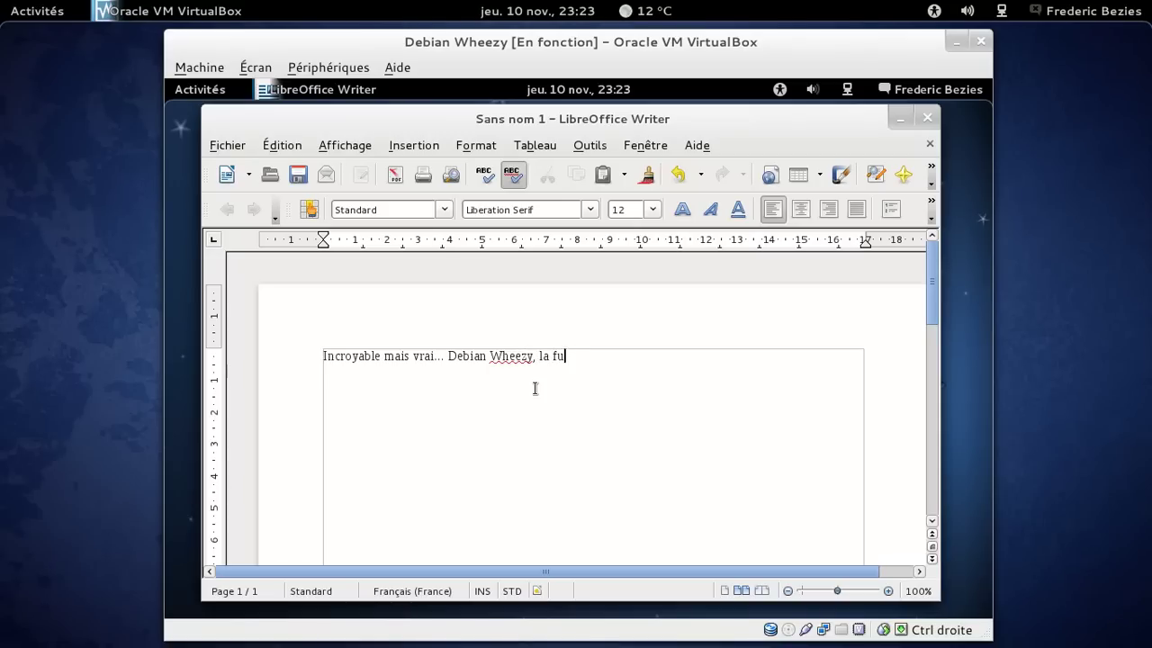
{"action": "key", "text": "BackSpace"}
{"action": "key", "text": "BackSpace"}
{"action": "type", "text": "ture debian 7, avec Gnome"}
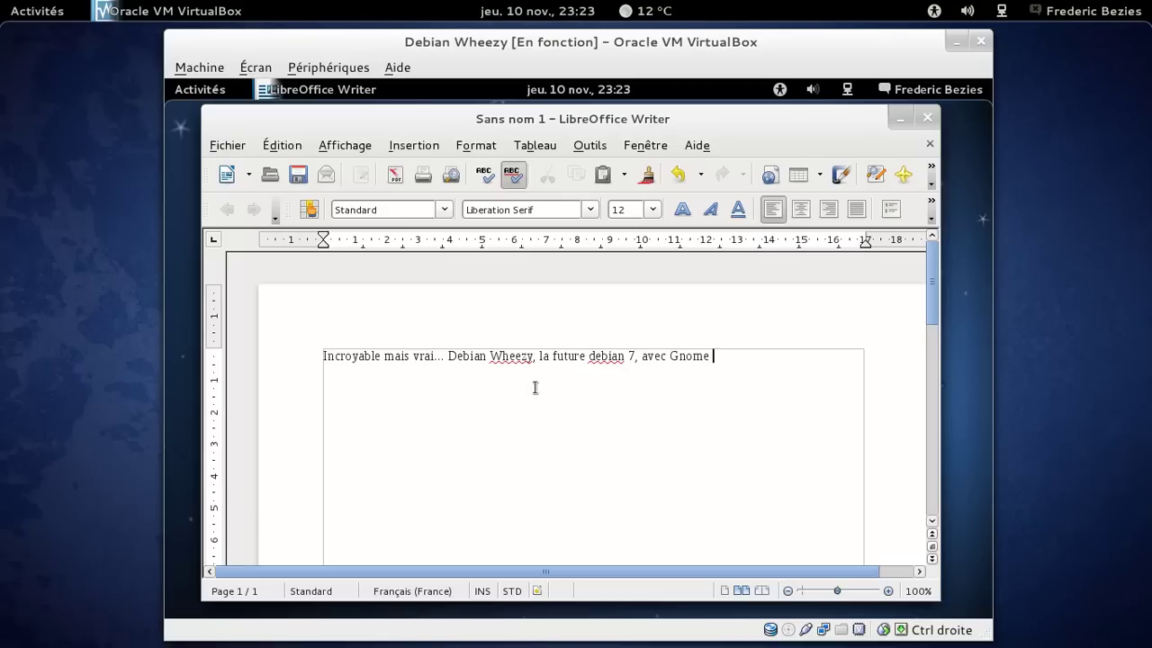
Step: Complete the document's line with "3 !!!! Tout fout le camp...:)"
{"action": "type", "text": " 3 !"}
{"action": "type", "text": "!!! Tou"}
{"action": "type", "text": "t fo"}
{"action": "key", "text": "BackSpace"}
{"action": "type", "text": "fout le cm"}
{"action": "key", "text": "BackSpace"}
{"action": "type", "text": "amp... :"}
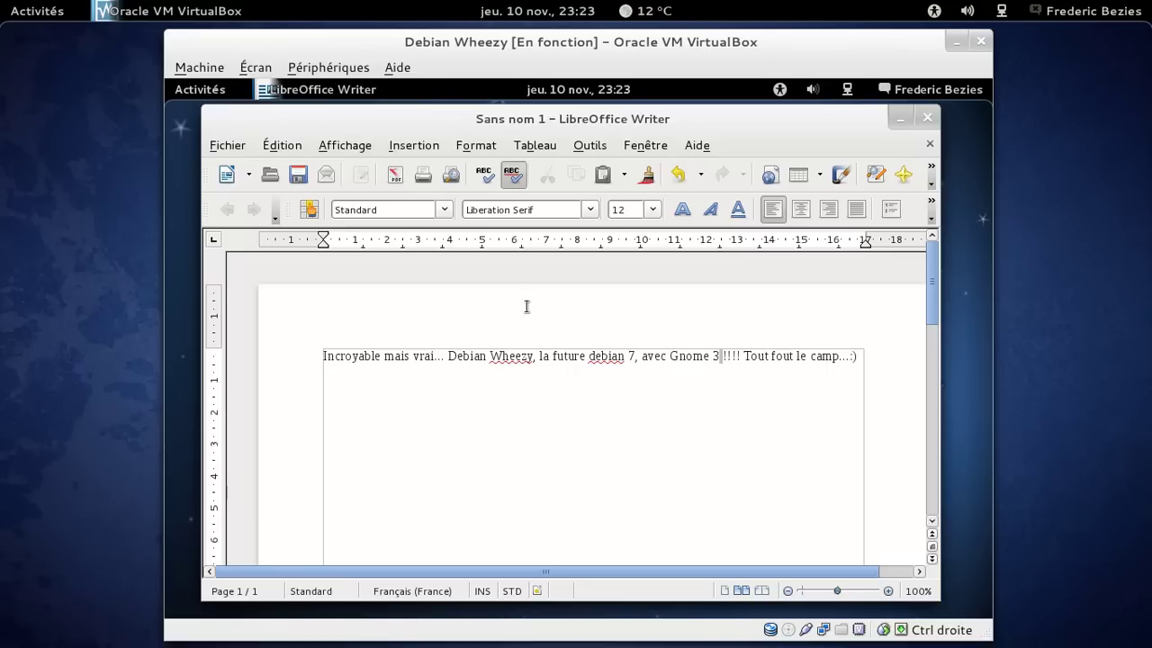
Step: Open the file manager from the favorites and move its window to the second workspace
{"action": "left_click", "coordinate": [207, 95]}
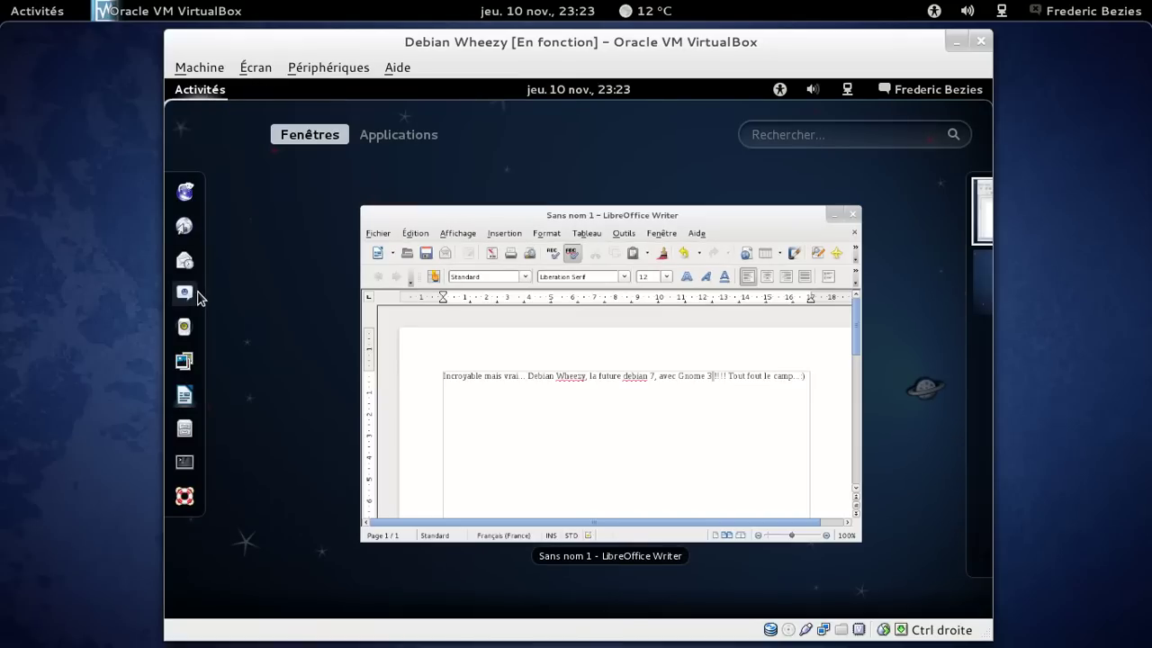
{"action": "left_click", "coordinate": [185, 429]}
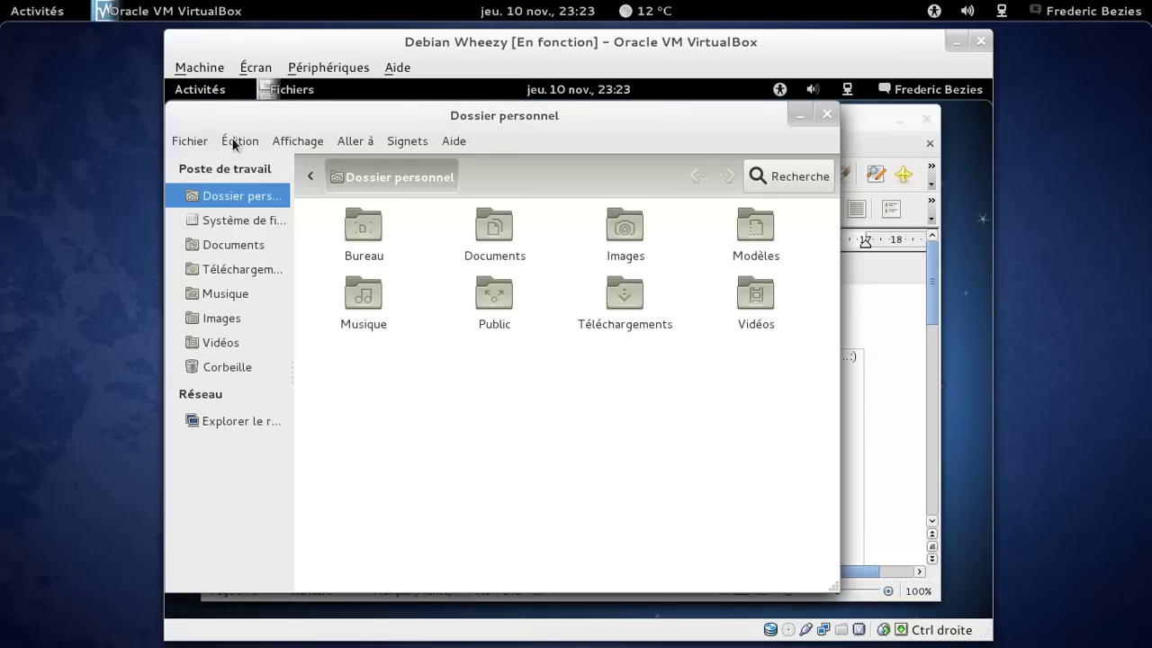
{"action": "left_click", "coordinate": [175, 93]}
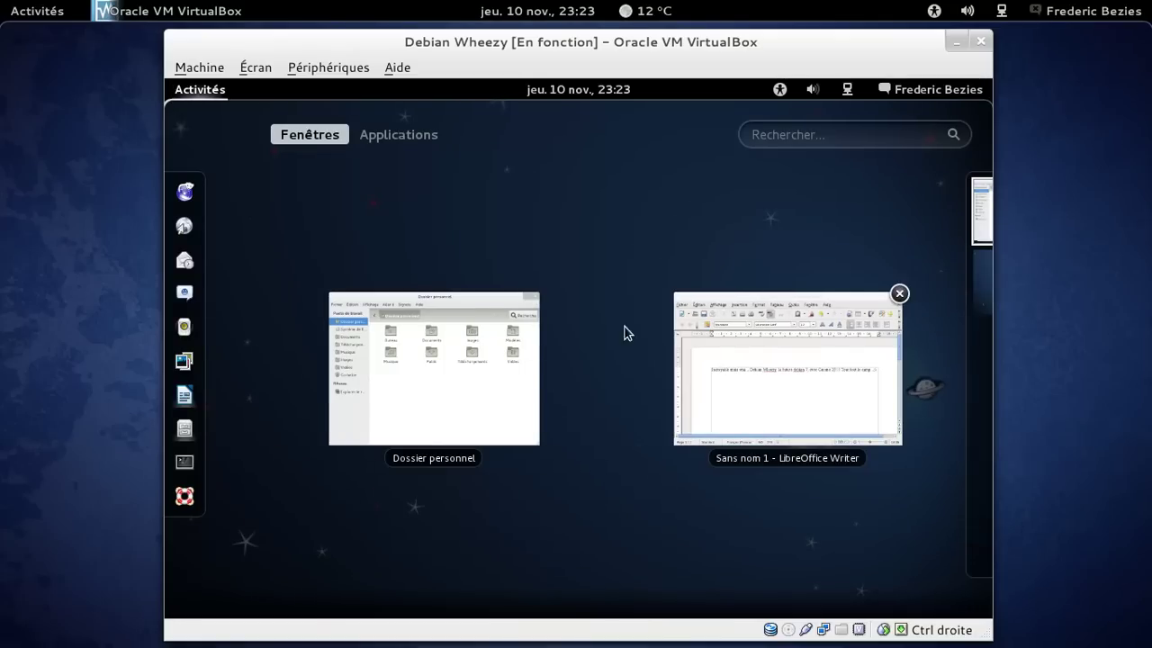
{"action": "left_click_drag", "start_coordinate": [771, 297], "coordinate": [540, 395]}
{"action": "left_click_drag", "start_coordinate": [460, 319], "coordinate": [980, 270]}
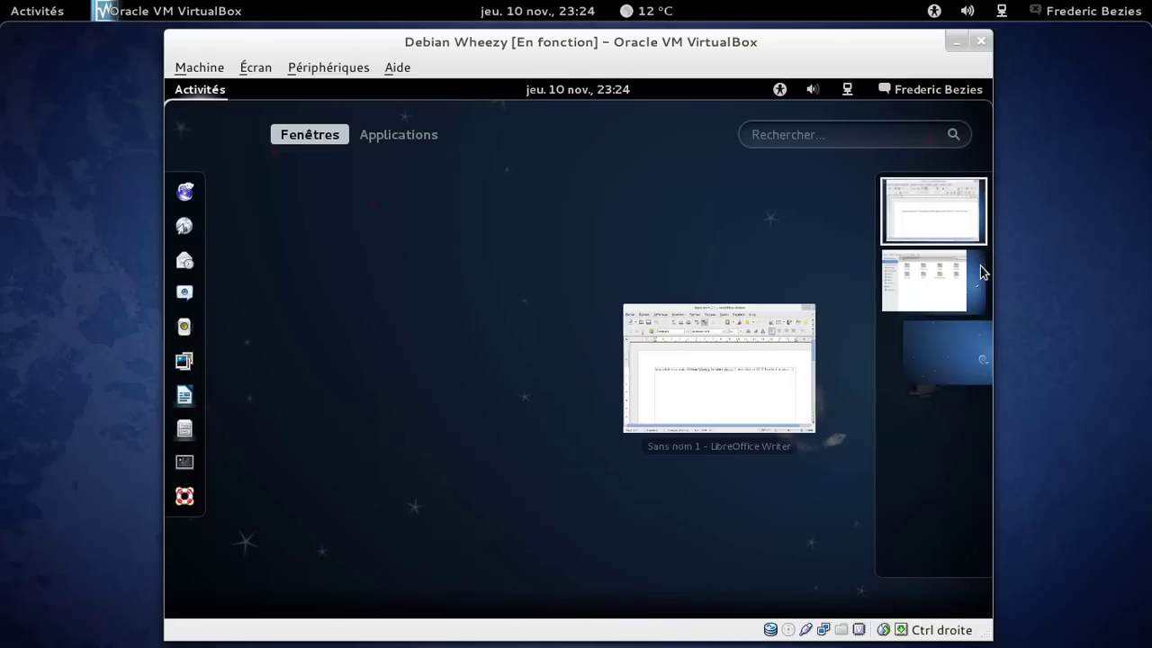
Step: Switch through the third and second workspaces and return to the Writer window on the first one
{"action": "left_click", "coordinate": [920, 362]}
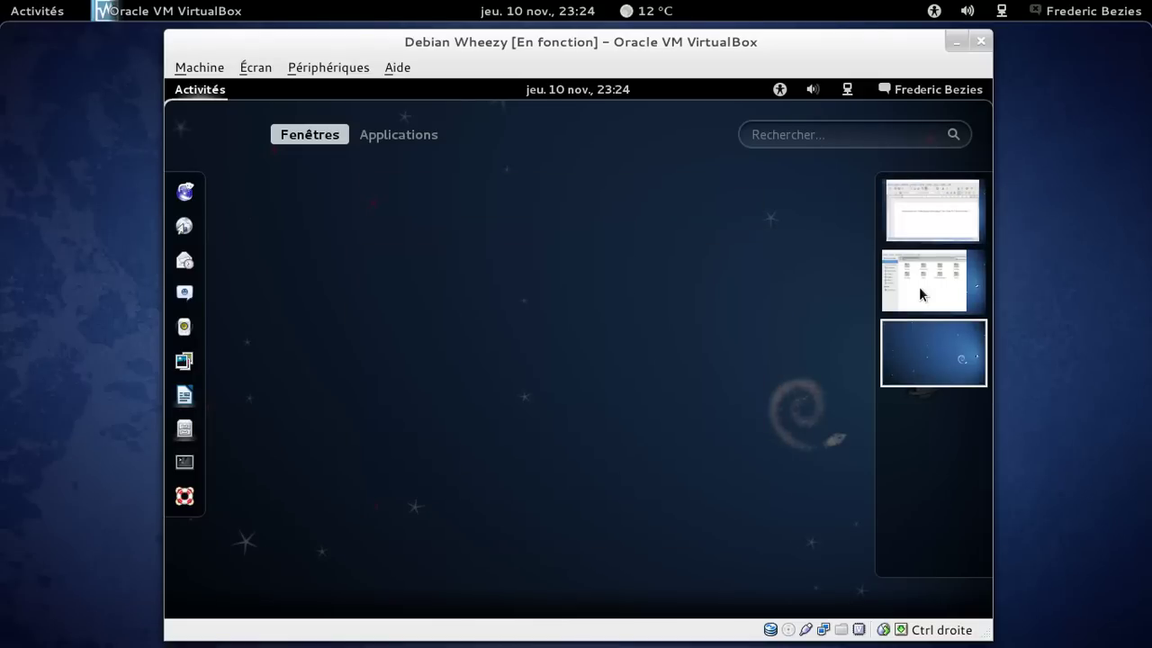
{"action": "left_click", "coordinate": [919, 286]}
{"action": "left_click", "coordinate": [919, 208]}
{"action": "left_click", "coordinate": [752, 343]}
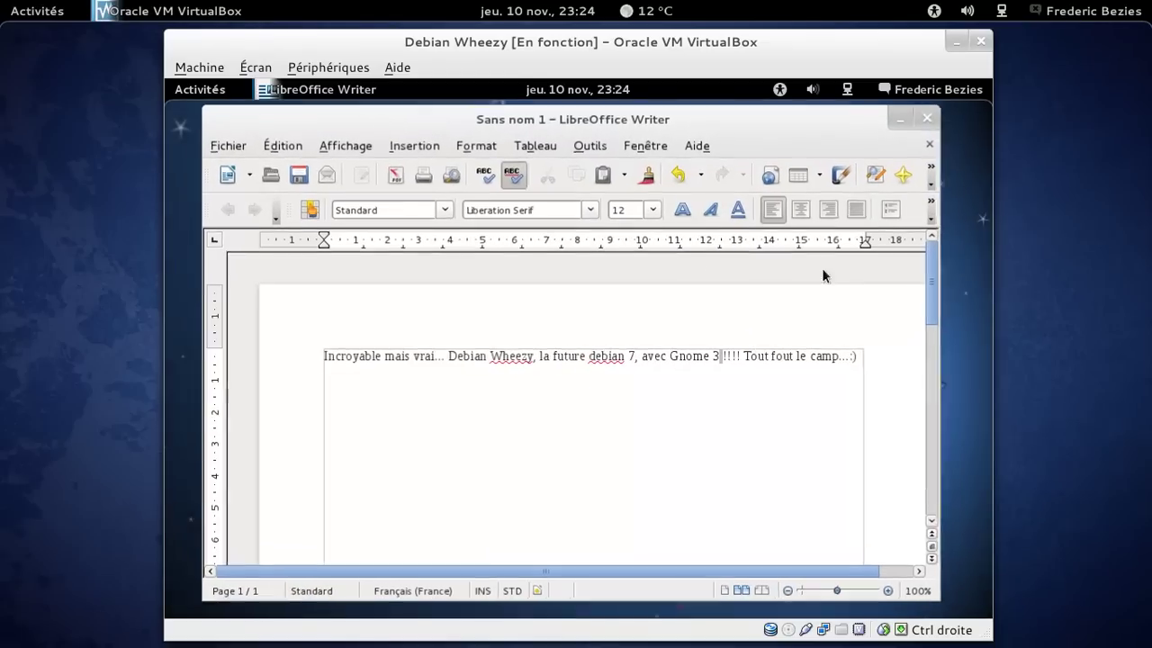
Step: Save the Writer document in the Documents folder as "Sans nom 1"
{"action": "left_click", "coordinate": [299, 175]}
{"action": "left_click", "coordinate": [875, 593]}
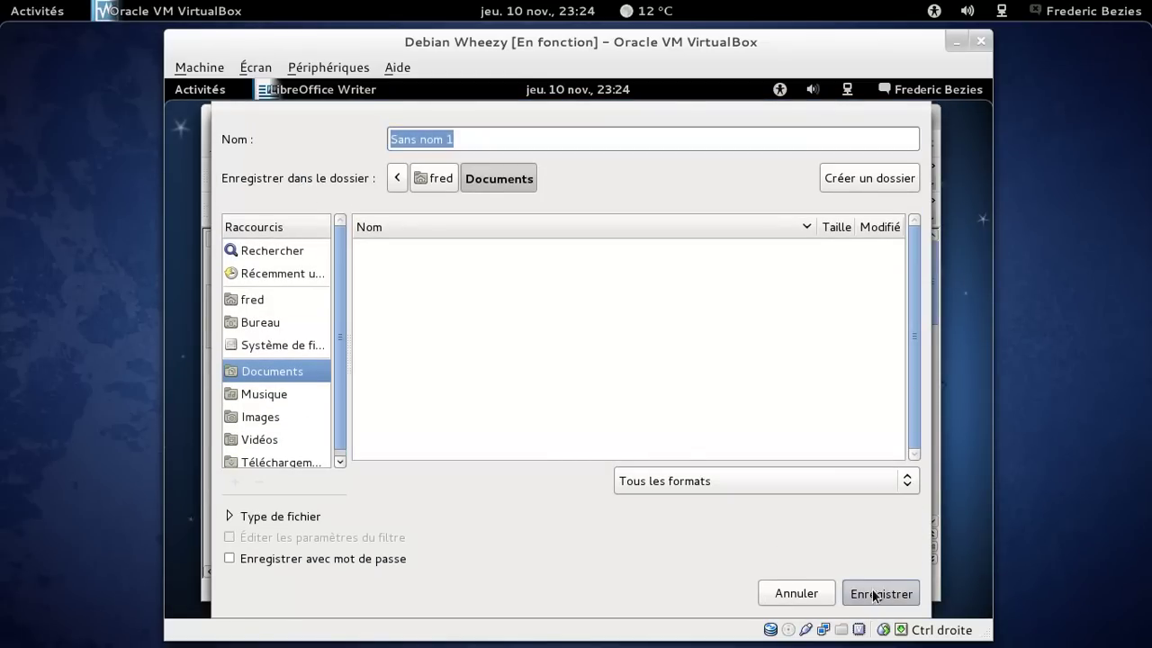
Step: Close the Writer window and bring up the application search in the activities overview
{"action": "left_click", "coordinate": [926, 119]}
{"action": "key", "text": "super"}
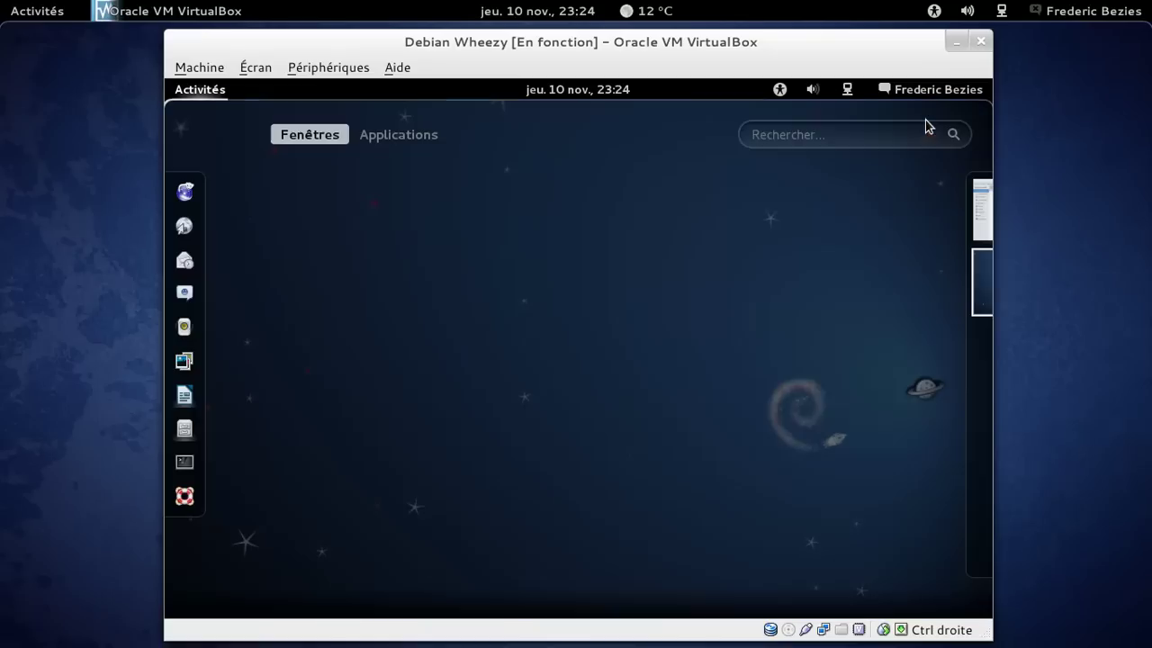
{"action": "left_click", "coordinate": [809, 142]}
{"action": "type", "text": "son"}
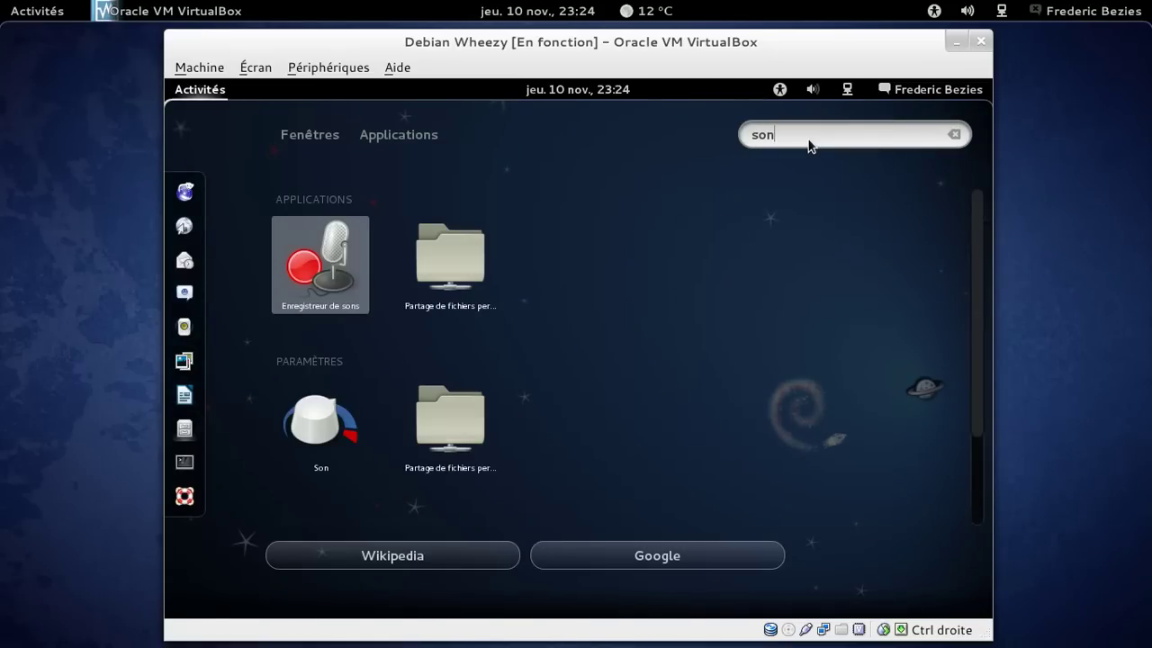
{"action": "key", "text": "BackSpace"}
{"action": "key", "text": "BackSpace"}
{"action": "key", "text": "BackSpace"}
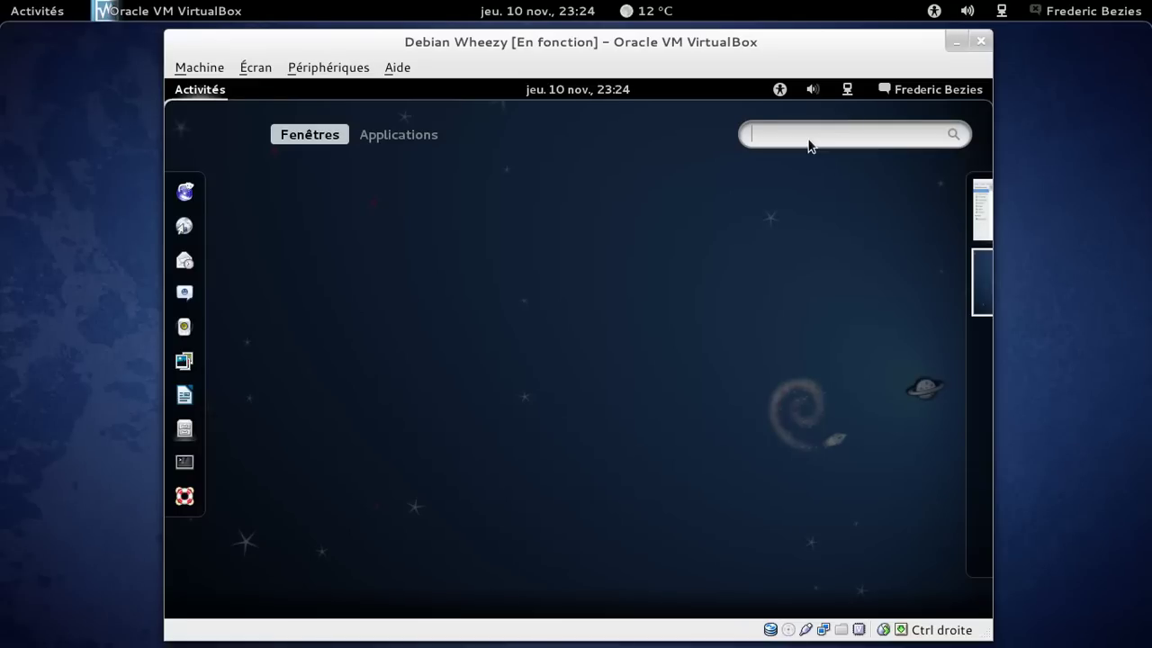
Step: Search the applications for "rhy" and launch Rhythmbox
{"action": "type", "text": "rhy"}
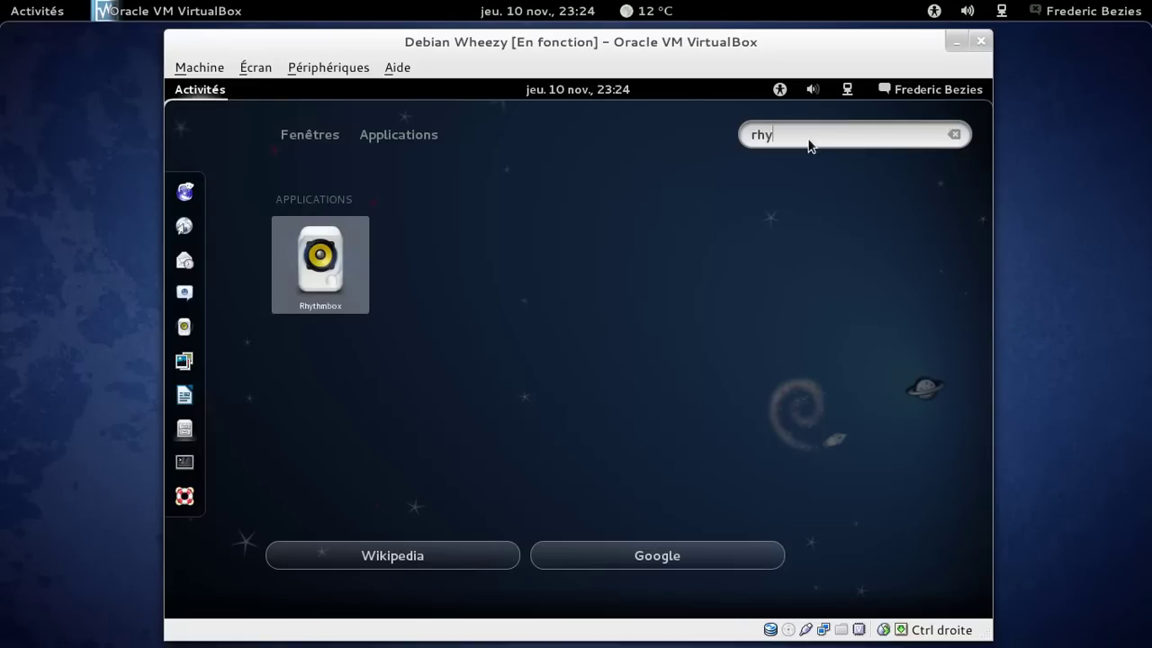
{"action": "left_click", "coordinate": [342, 258]}
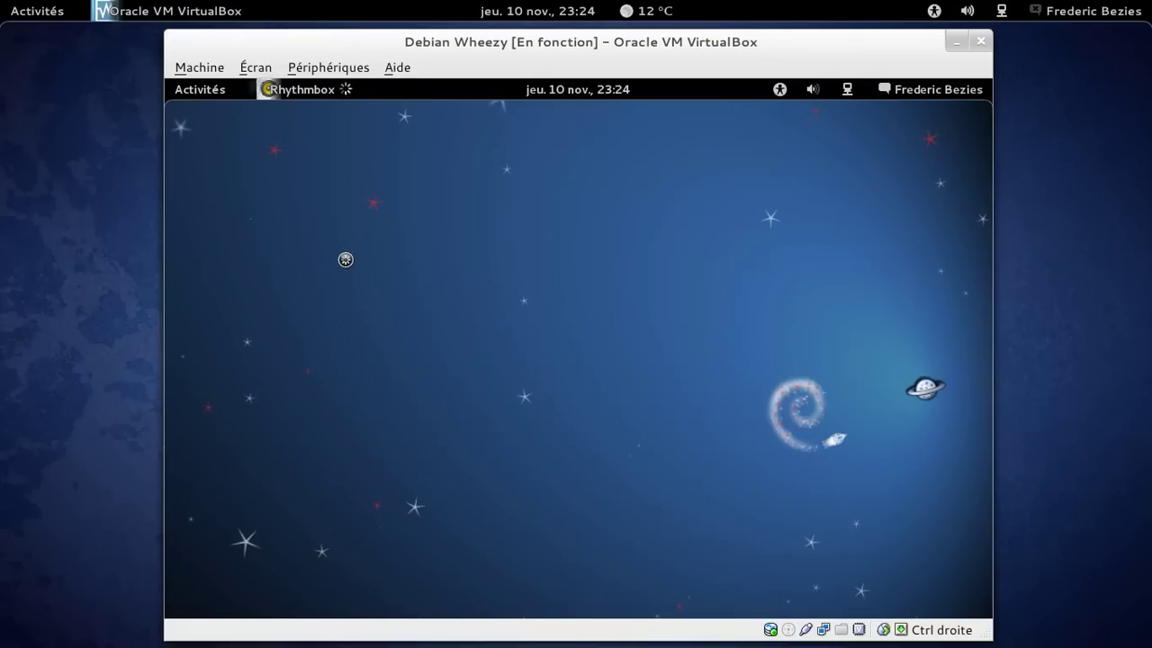
Step: Raise the guest desktop's sound volume to about two thirds of its range
{"action": "left_click", "coordinate": [813, 90]}
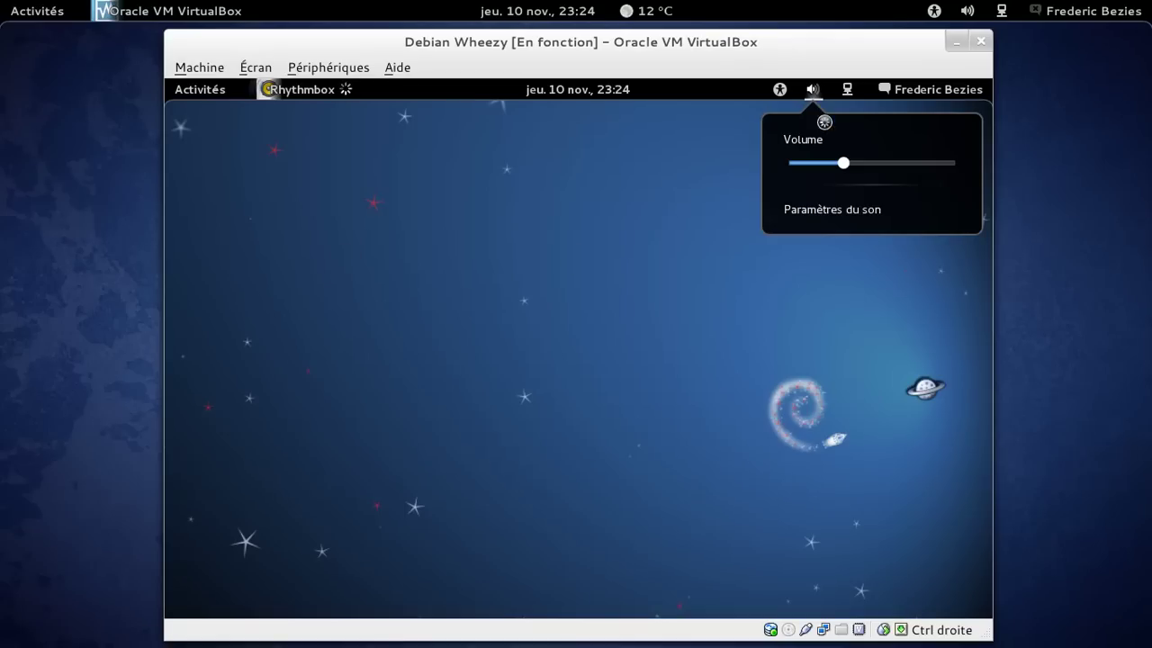
{"action": "left_click_drag", "start_coordinate": [843, 162], "coordinate": [898, 164]}
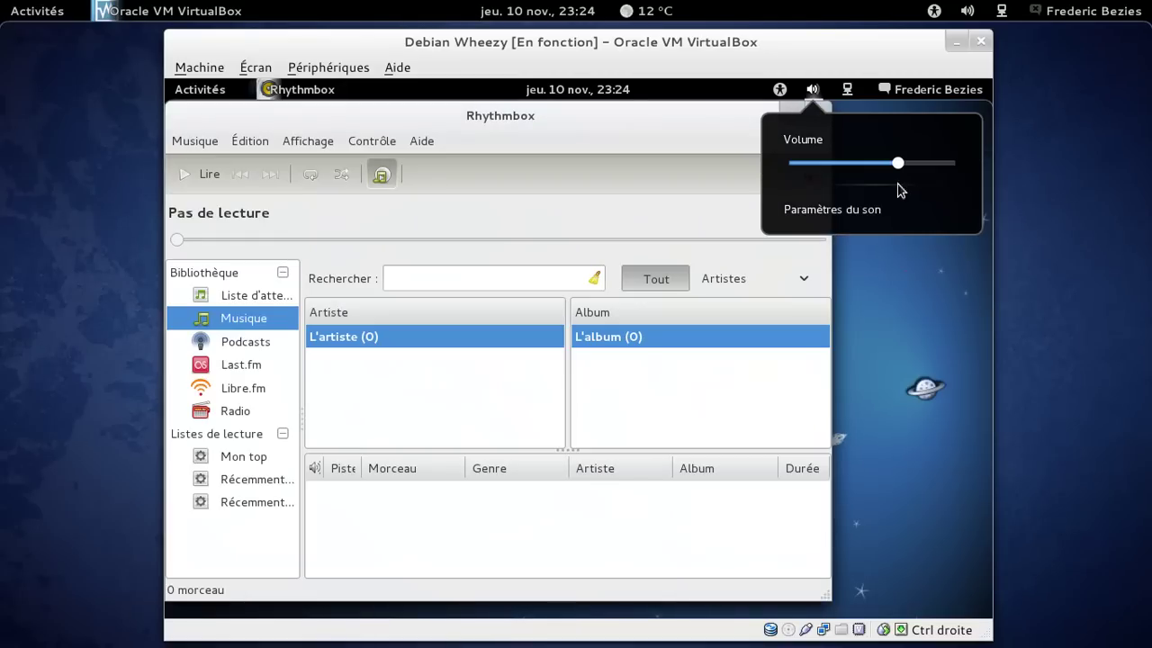
{"action": "left_click", "coordinate": [887, 279]}
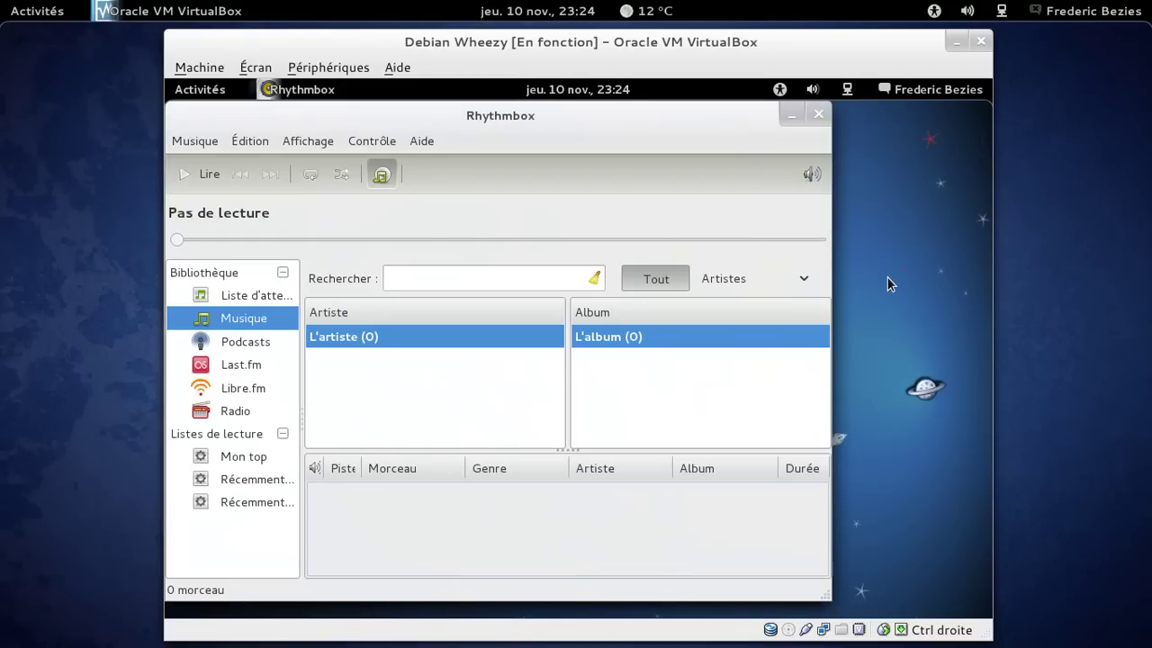
Step: View Rhythmbox's version information and close the music player
{"action": "left_click", "coordinate": [422, 142]}
{"action": "left_click", "coordinate": [443, 188]}
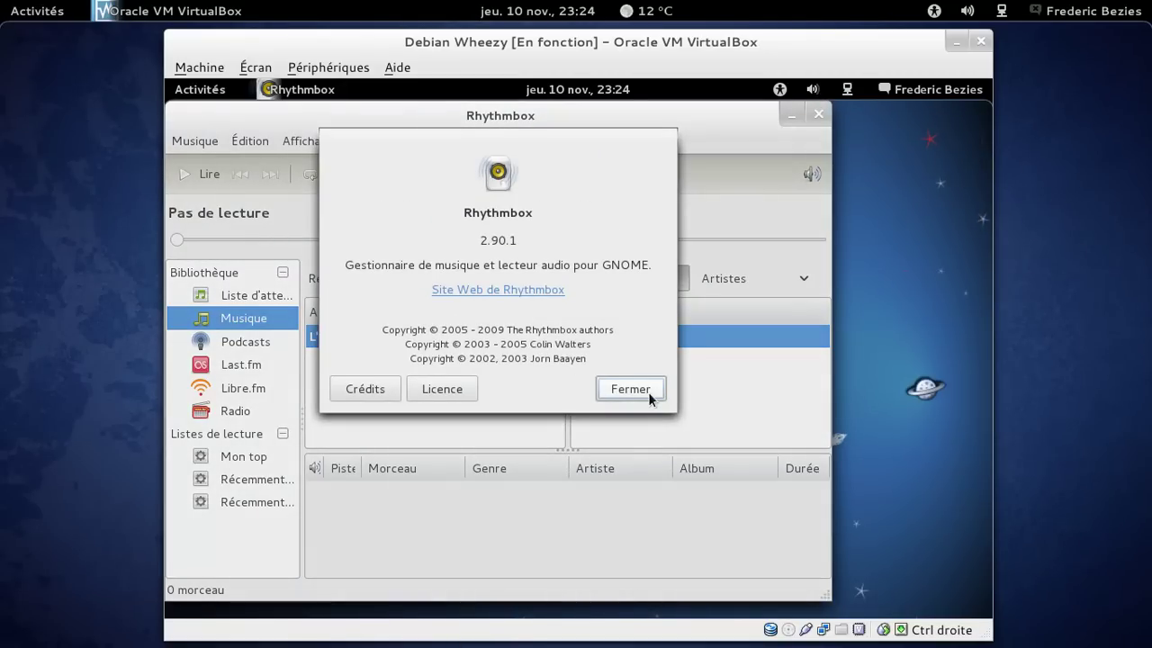
{"action": "left_click", "coordinate": [650, 397]}
Step: Open the user account settings for the logged-in account (Mon compte)
{"action": "key", "text": "super"}
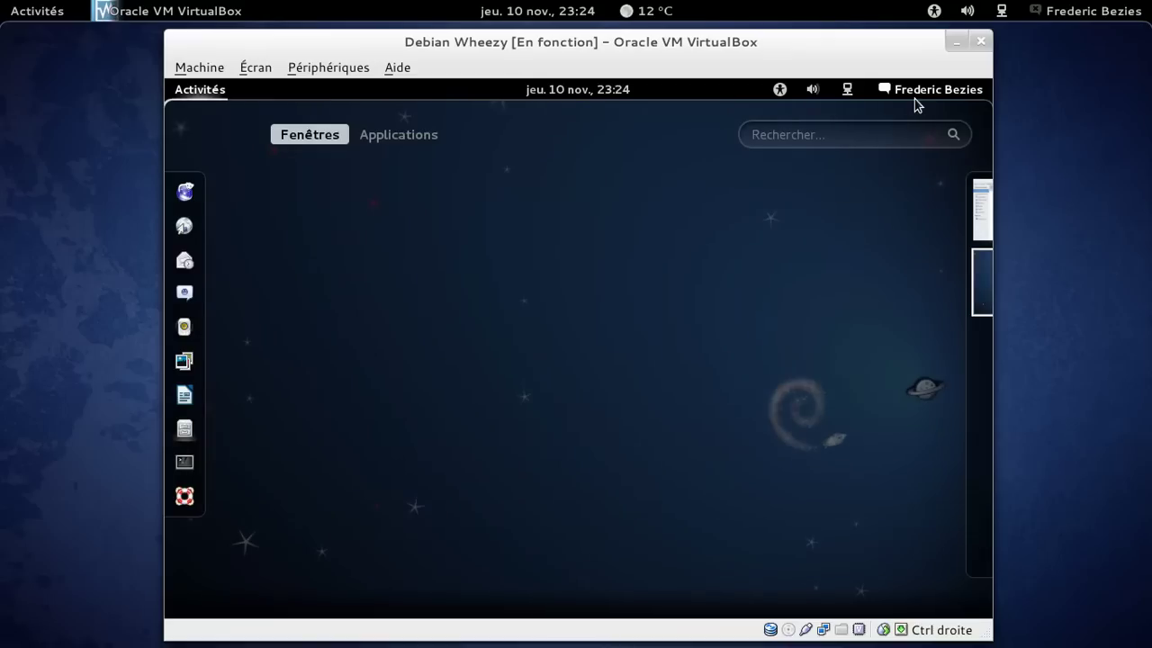
{"action": "left_click", "coordinate": [915, 88]}
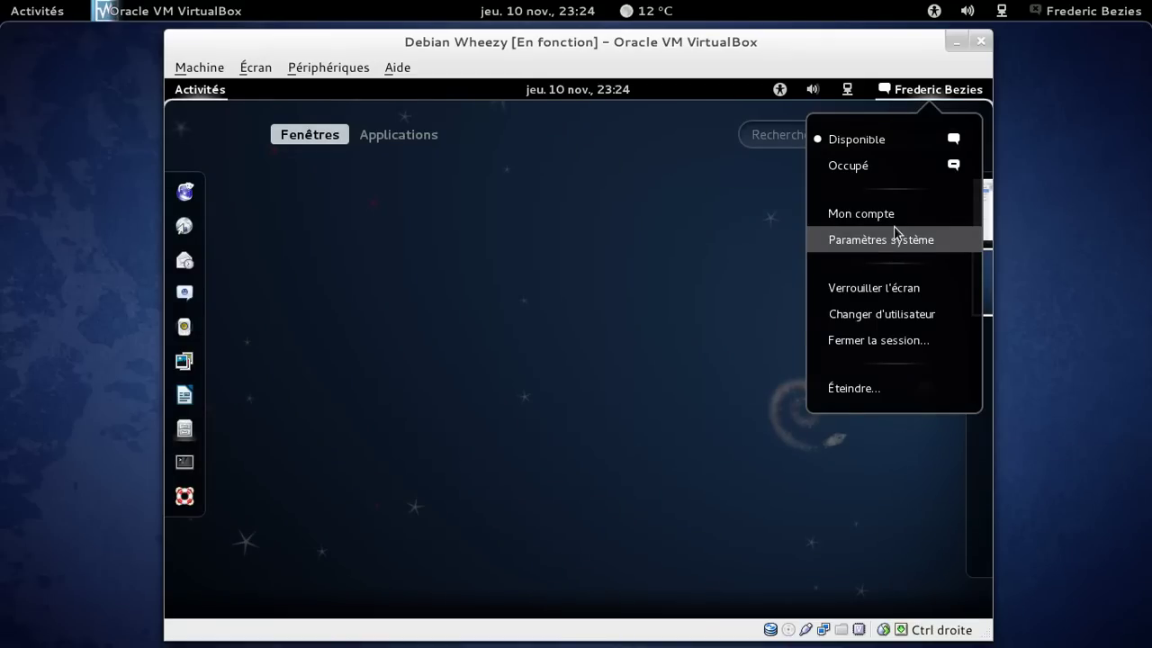
{"action": "left_click", "coordinate": [862, 213]}
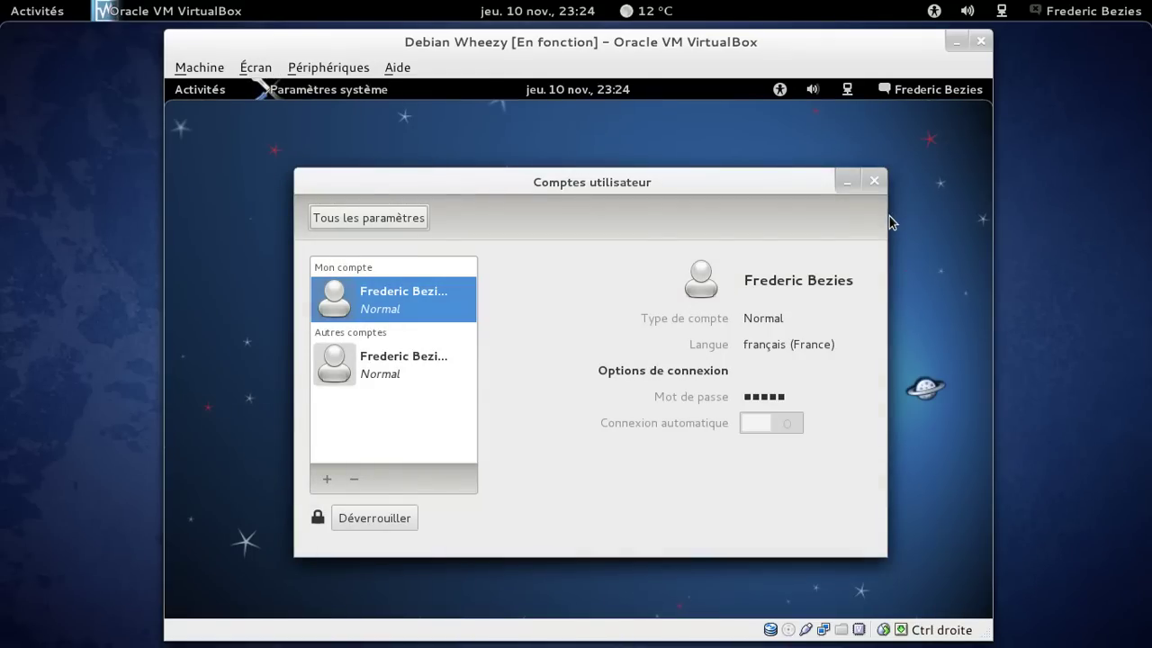
Step: Select the account under Autres comptes and unlock the user accounts settings with the administrator password
{"action": "left_click", "coordinate": [430, 358]}
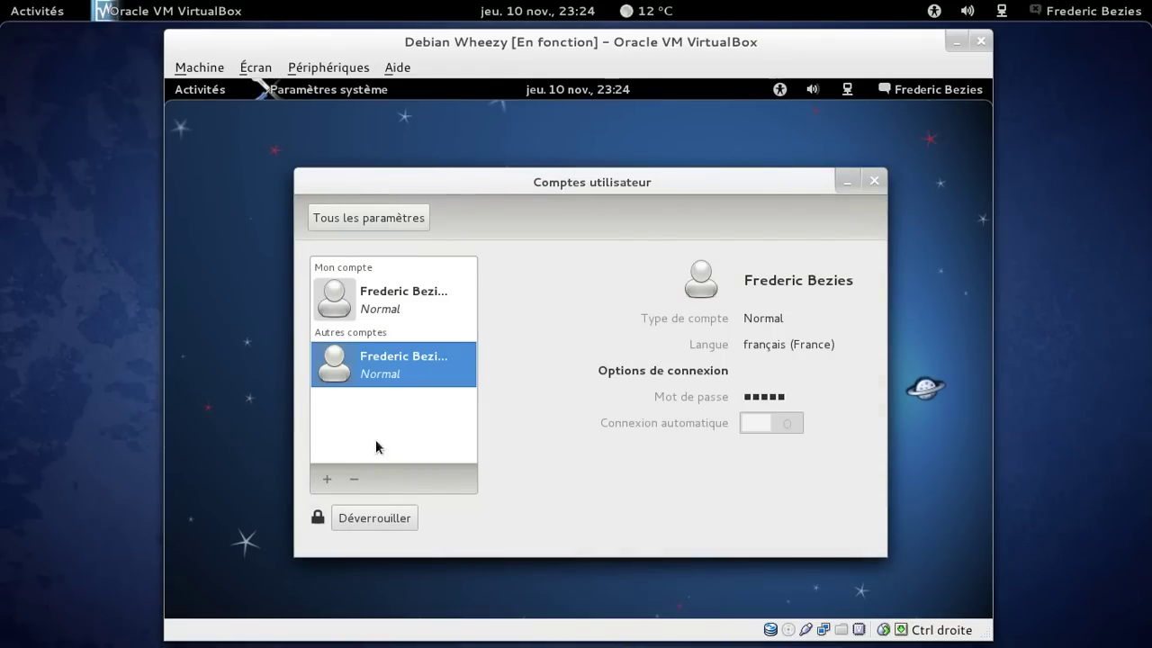
{"action": "left_click", "coordinate": [393, 527]}
{"action": "type", "text": "•••••••"}
{"action": "key", "text": "Return"}
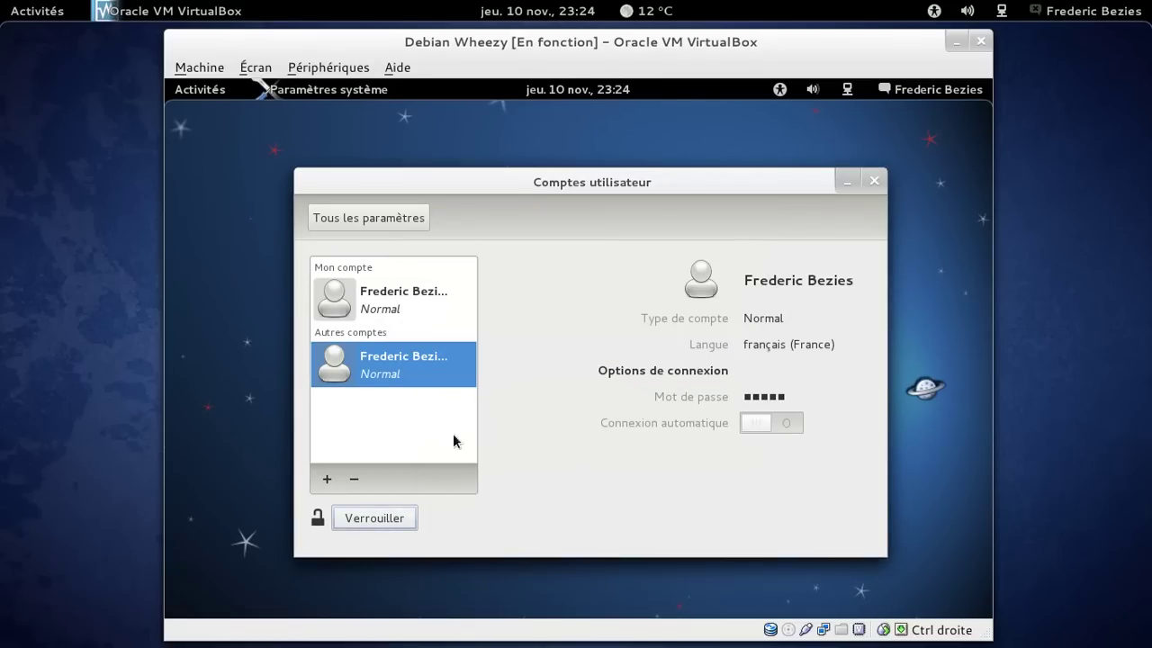
Step: Try to delete the account listed under Autres comptes together with its files
{"action": "left_click", "coordinate": [355, 478]}
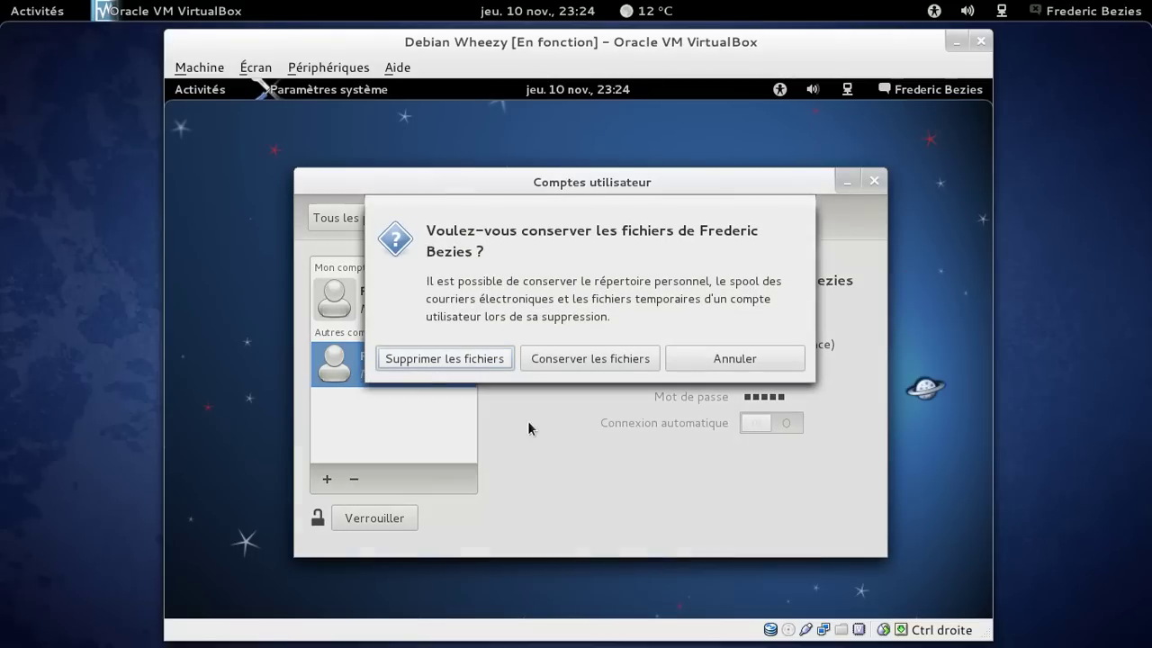
{"action": "left_click", "coordinate": [472, 361]}
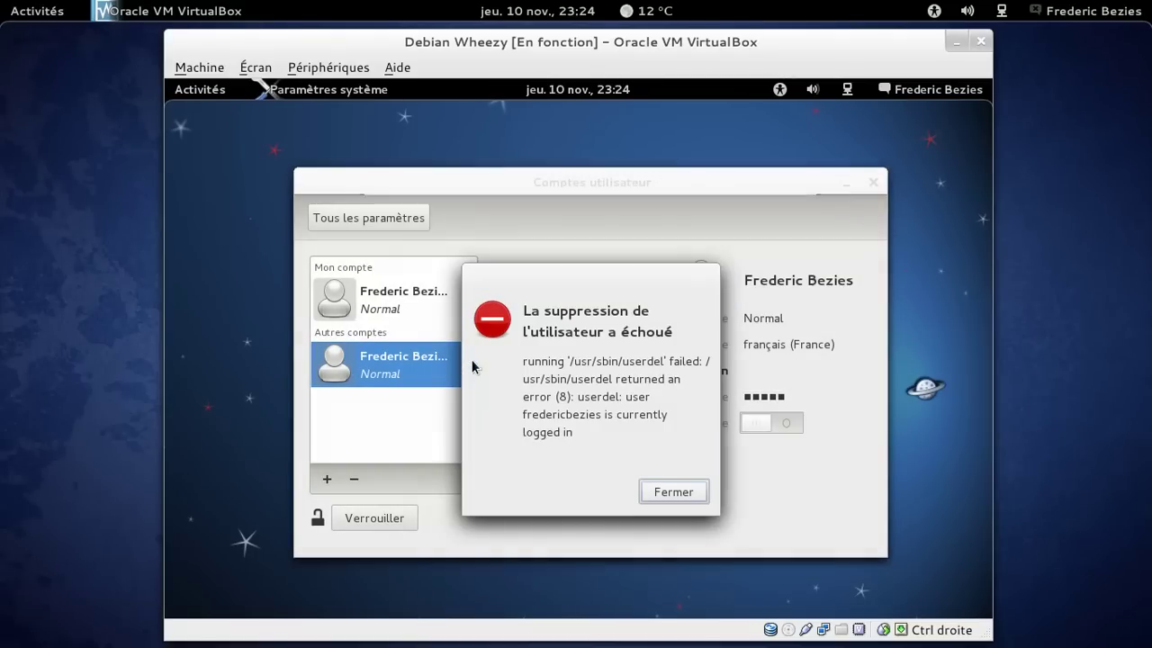
{"action": "left_click", "coordinate": [675, 493]}
Step: Select the account under Mon compte and close the user accounts settings
{"action": "left_click", "coordinate": [387, 315]}
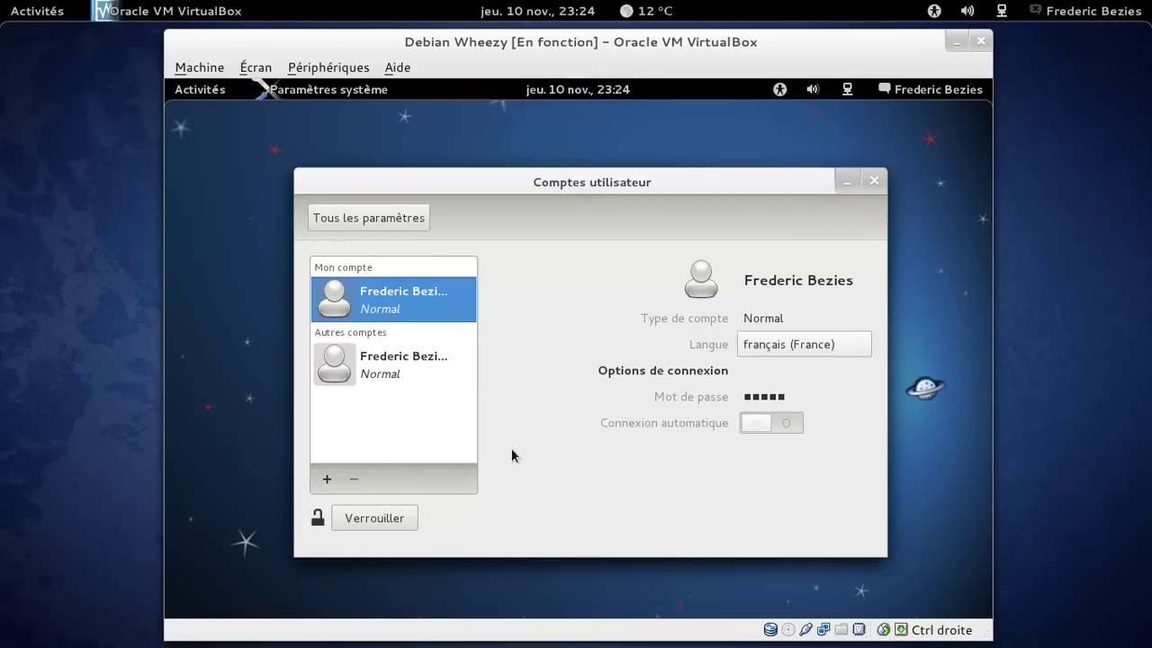
{"action": "left_click", "coordinate": [872, 182]}
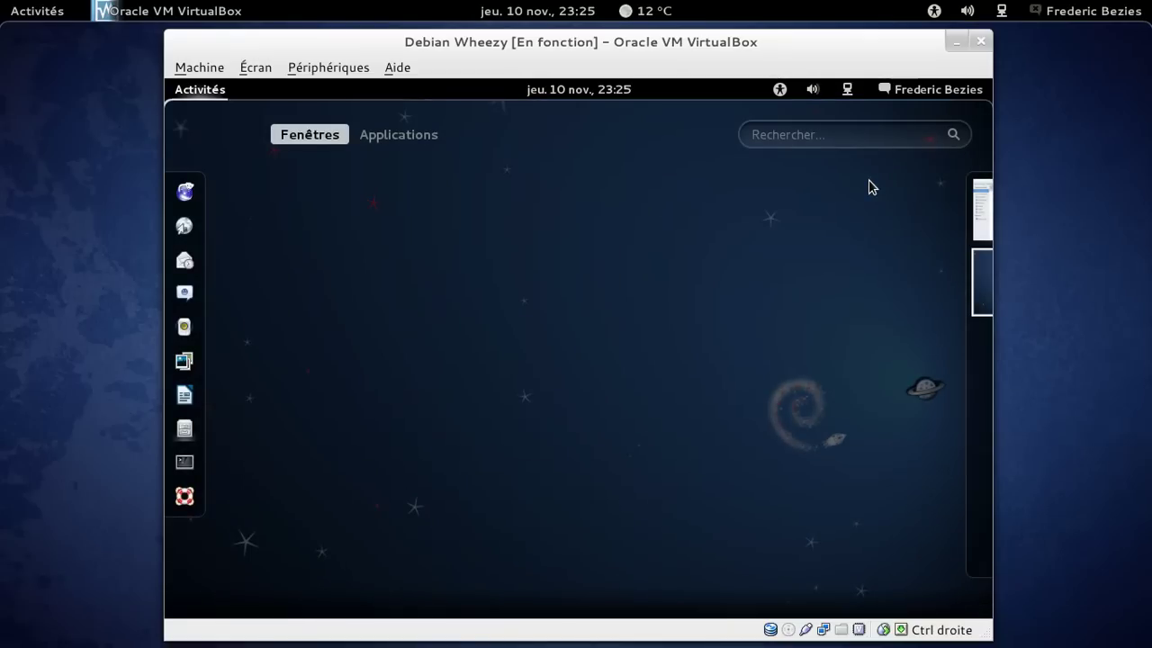
Step: Open the Shotwell photo manager from the favorites and dismiss its welcome message
{"action": "left_click", "coordinate": [184, 362]}
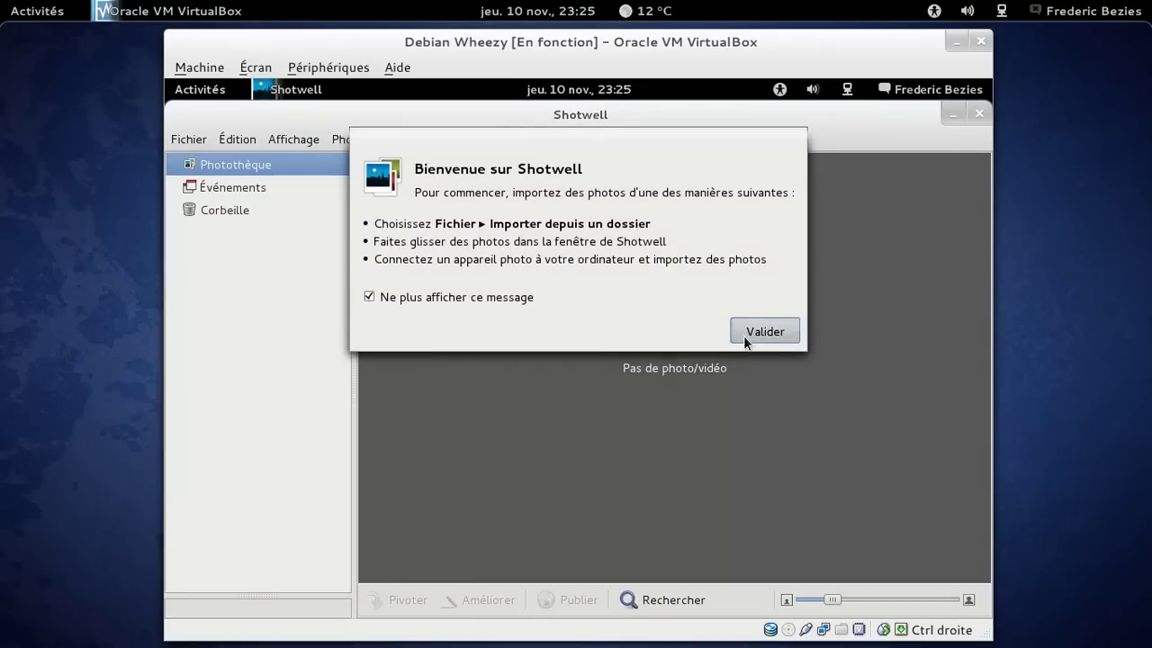
{"action": "left_click", "coordinate": [746, 338]}
Step: View Shotwell's version information and close the photo manager
{"action": "left_click", "coordinate": [541, 139]}
{"action": "left_click", "coordinate": [570, 216]}
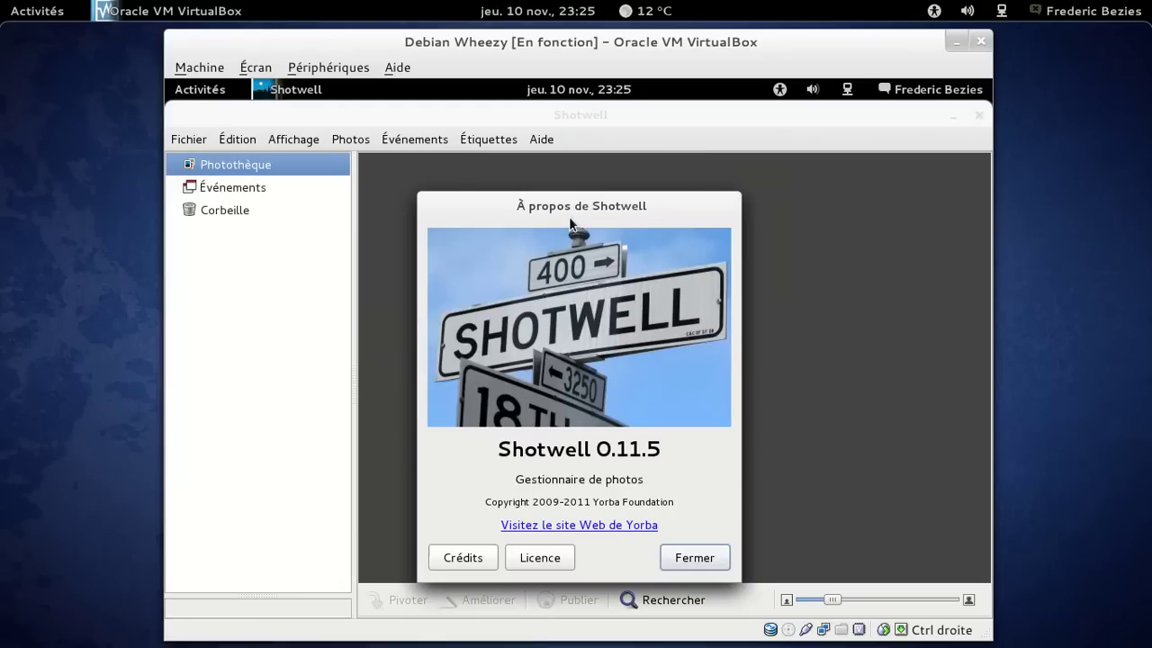
{"action": "left_click", "coordinate": [689, 555]}
{"action": "left_click", "coordinate": [980, 116]}
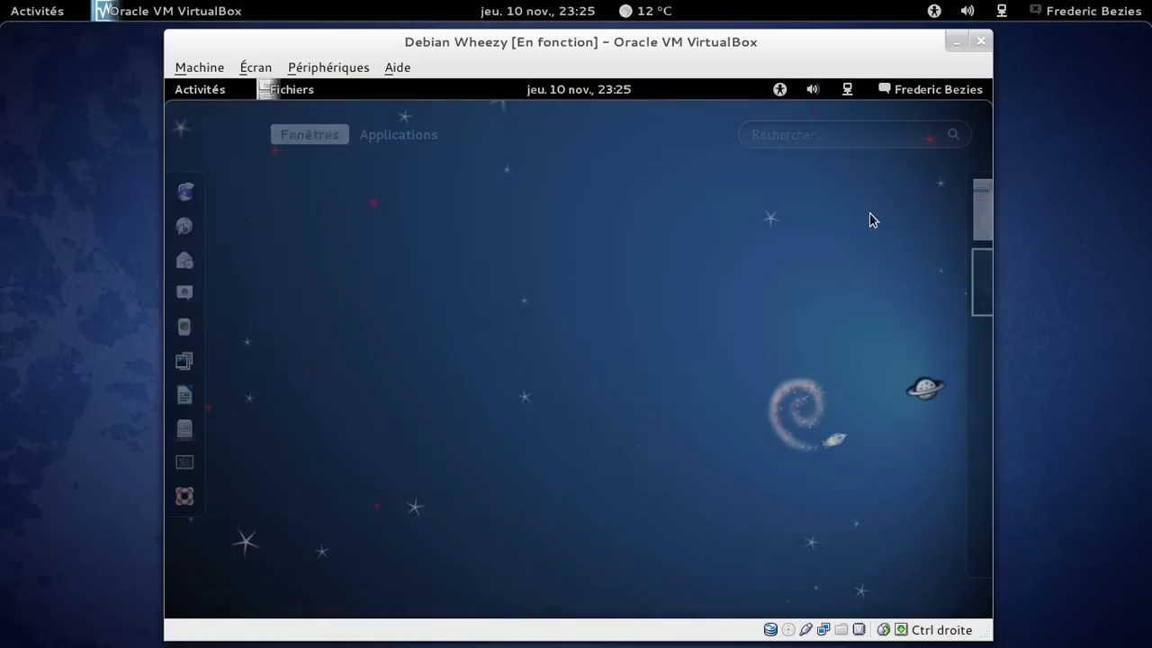
Step: Leave the activities overview and shut down the Debian Wheezy virtual machine from the user menu
{"action": "left_click", "coordinate": [869, 212]}
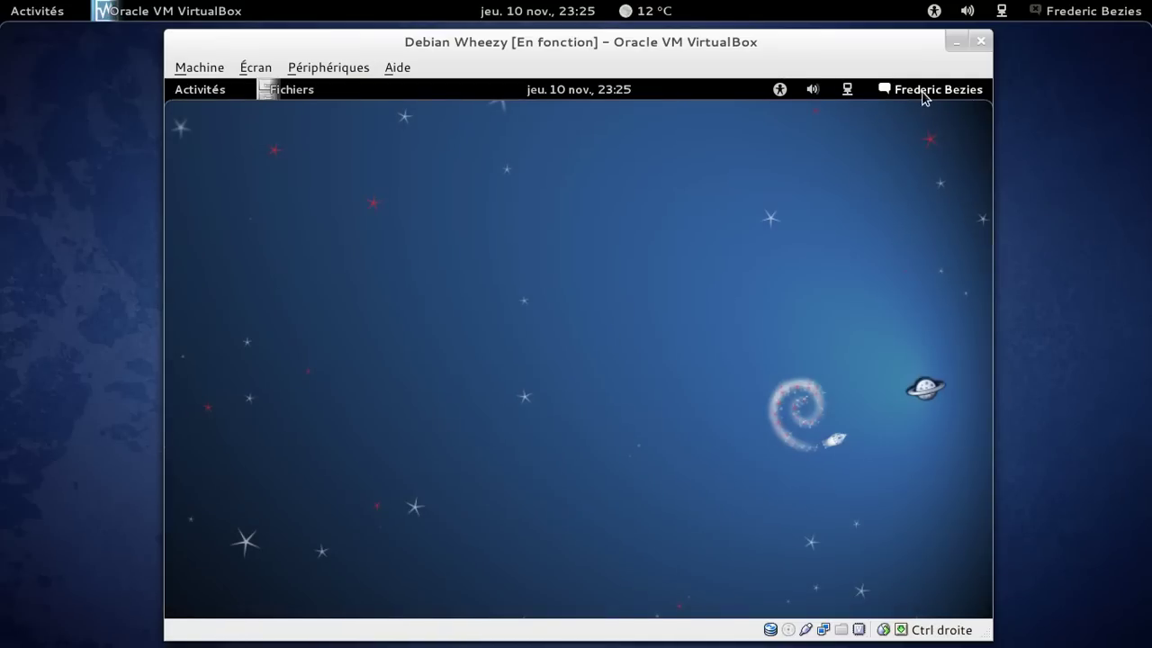
{"action": "left_click", "coordinate": [927, 89]}
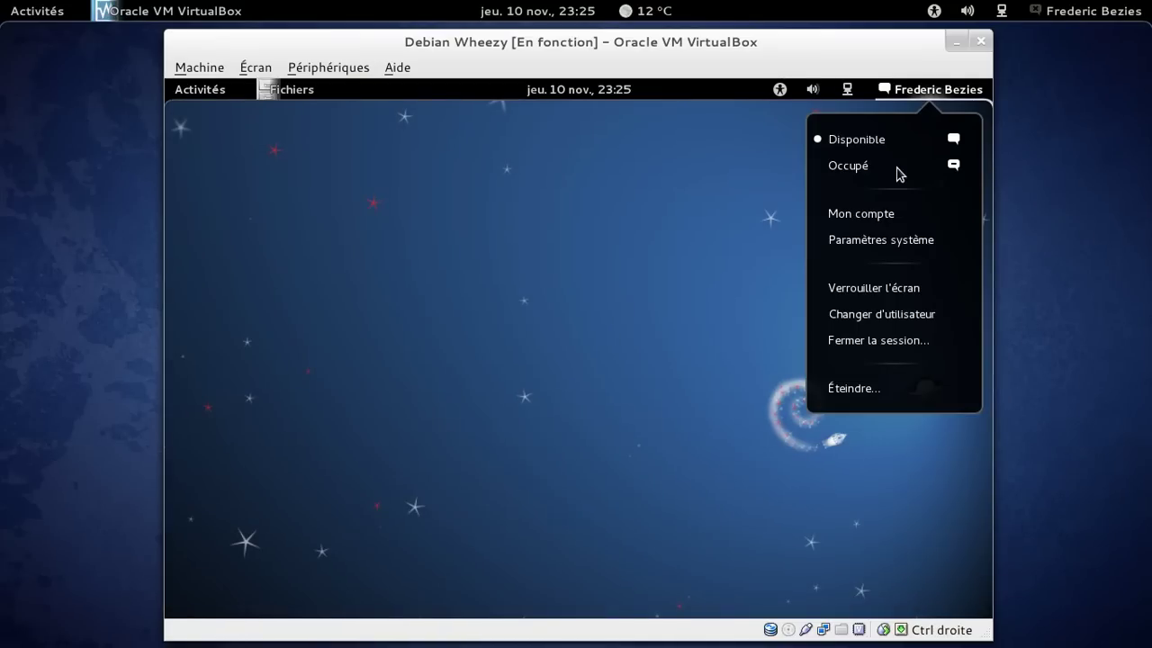
{"action": "left_click", "coordinate": [864, 389]}
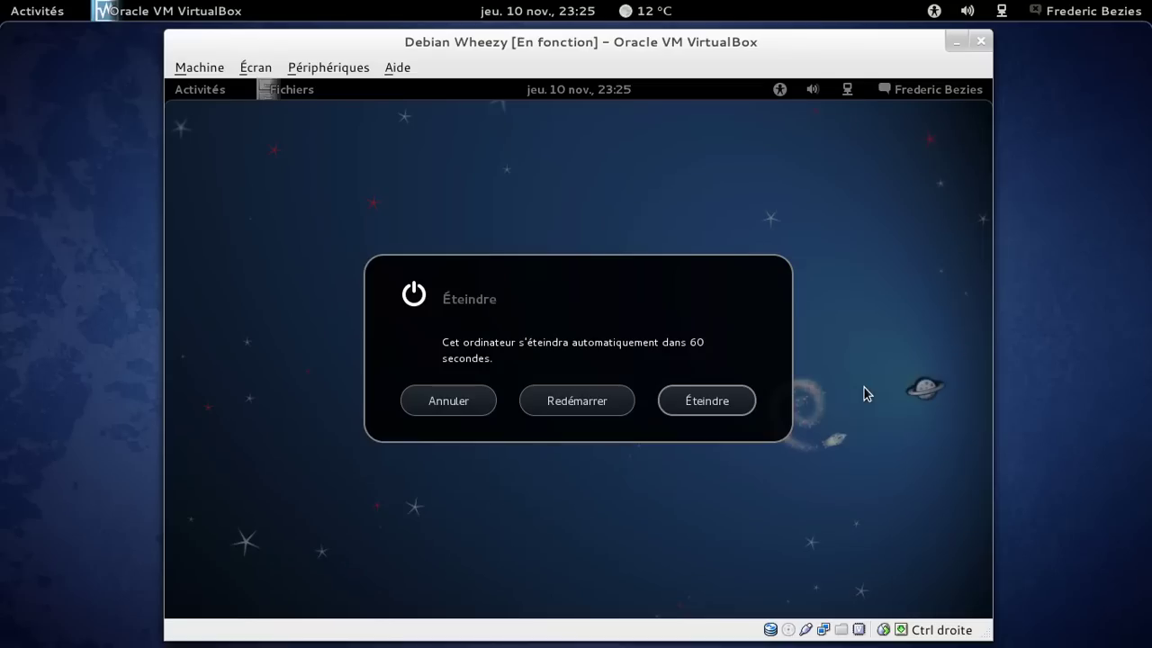
{"action": "left_click", "coordinate": [708, 399]}
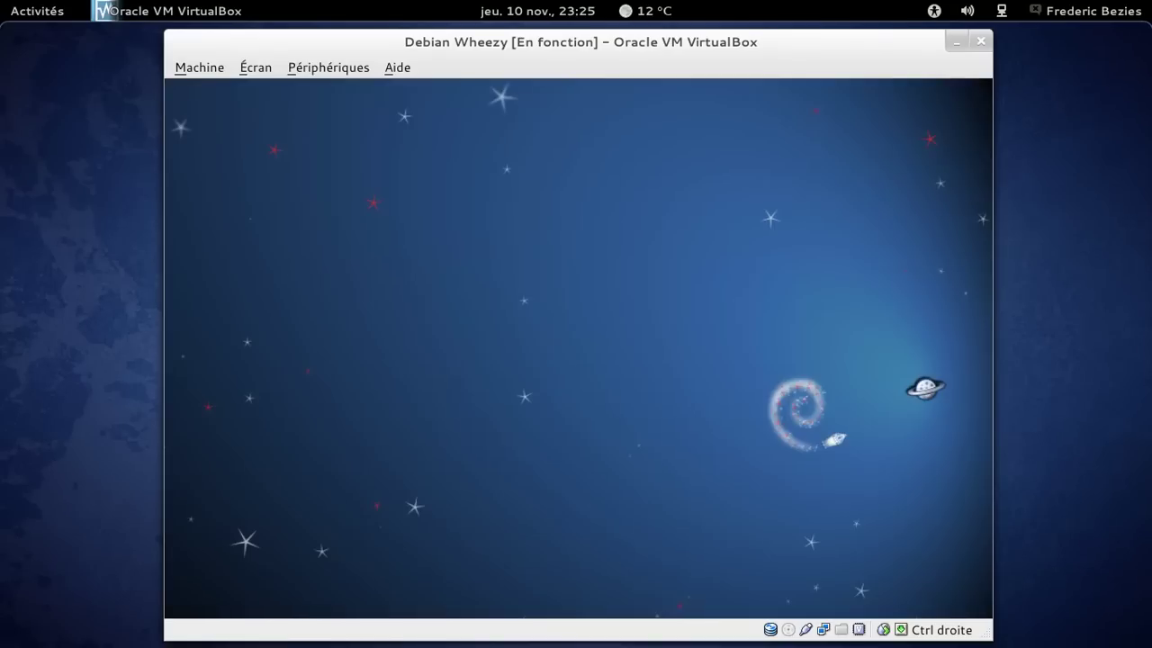